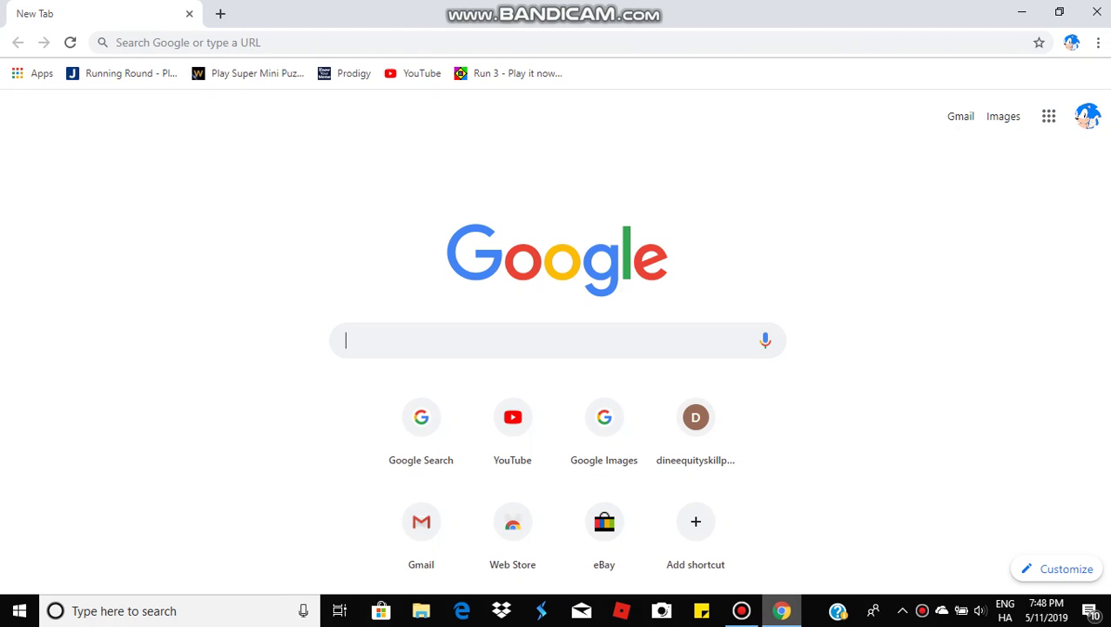
left_click(741, 610)
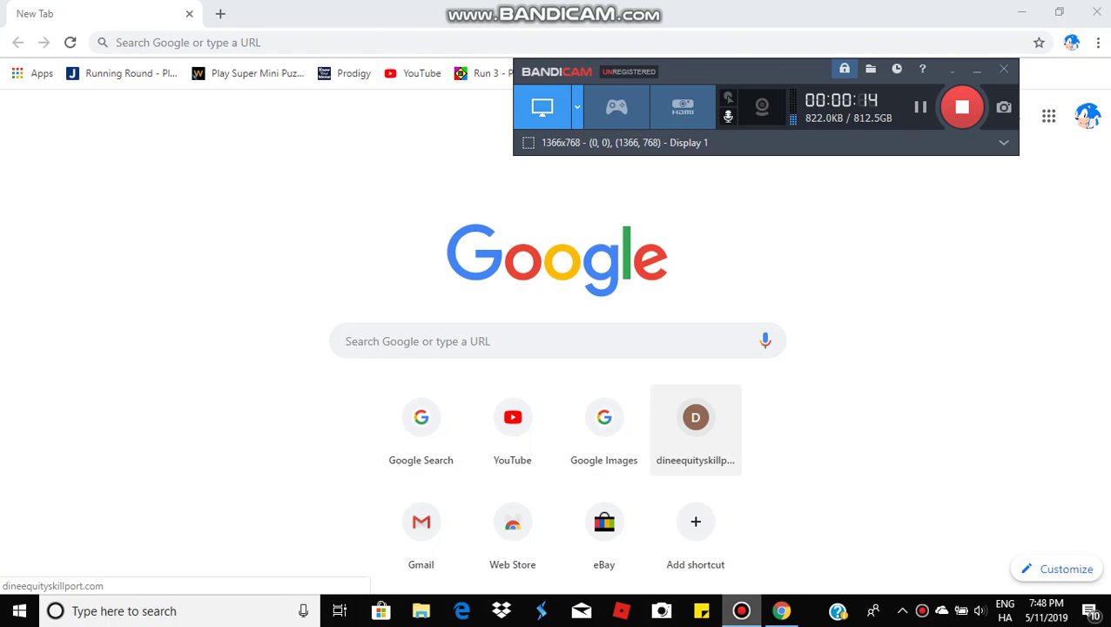
key("alt+Tab")
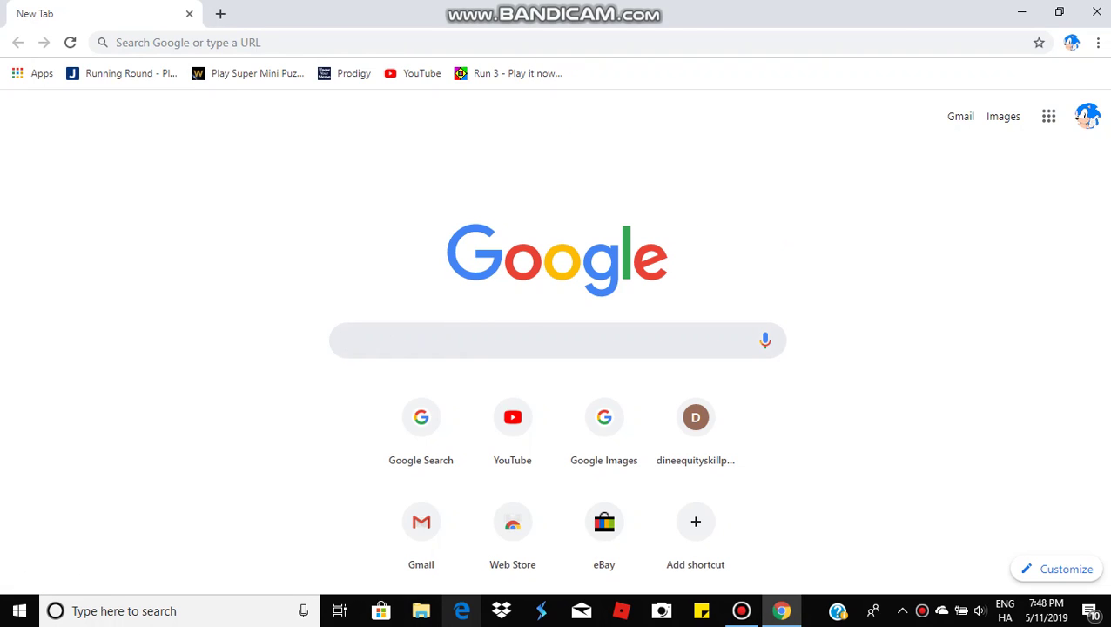
Search the web for piskel, open the Piskel sprite editor website and create a new sprite
type("pis")
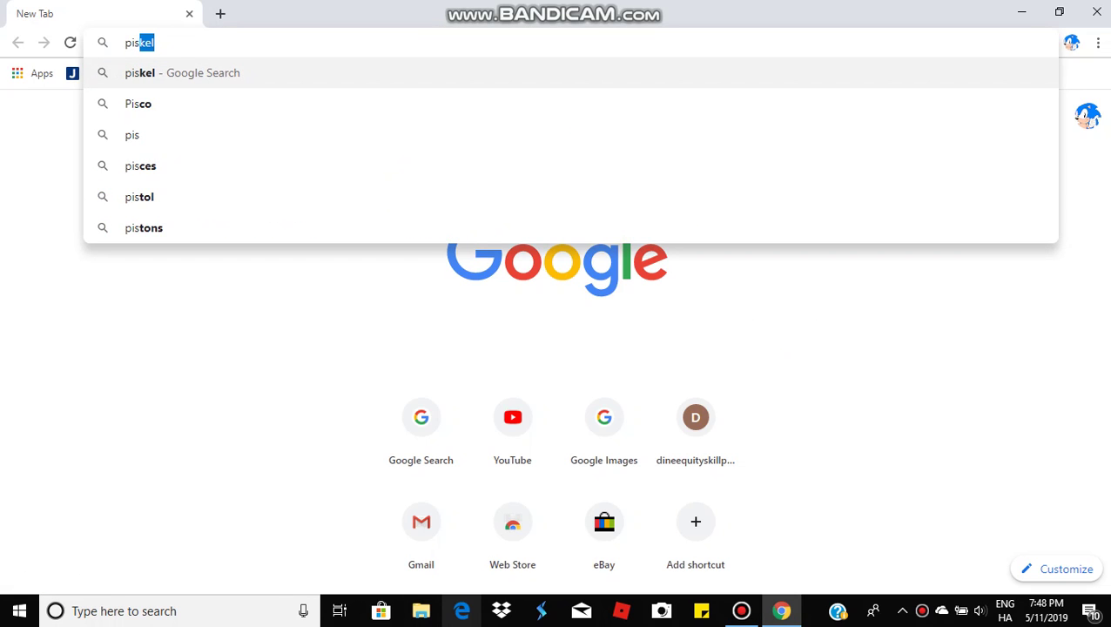
type("kel")
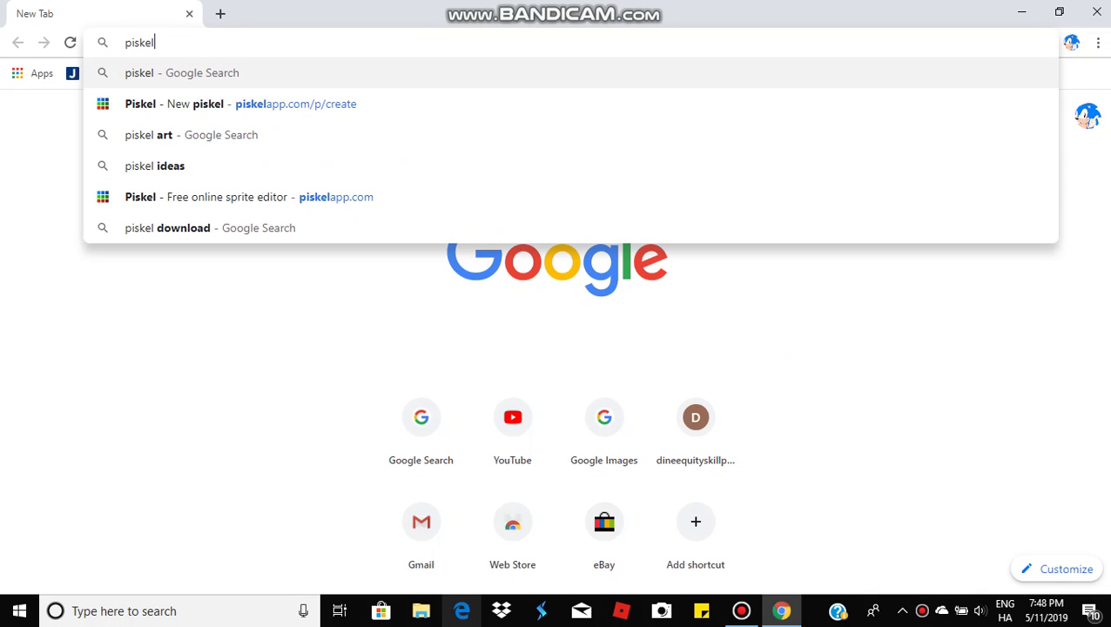
key("Return")
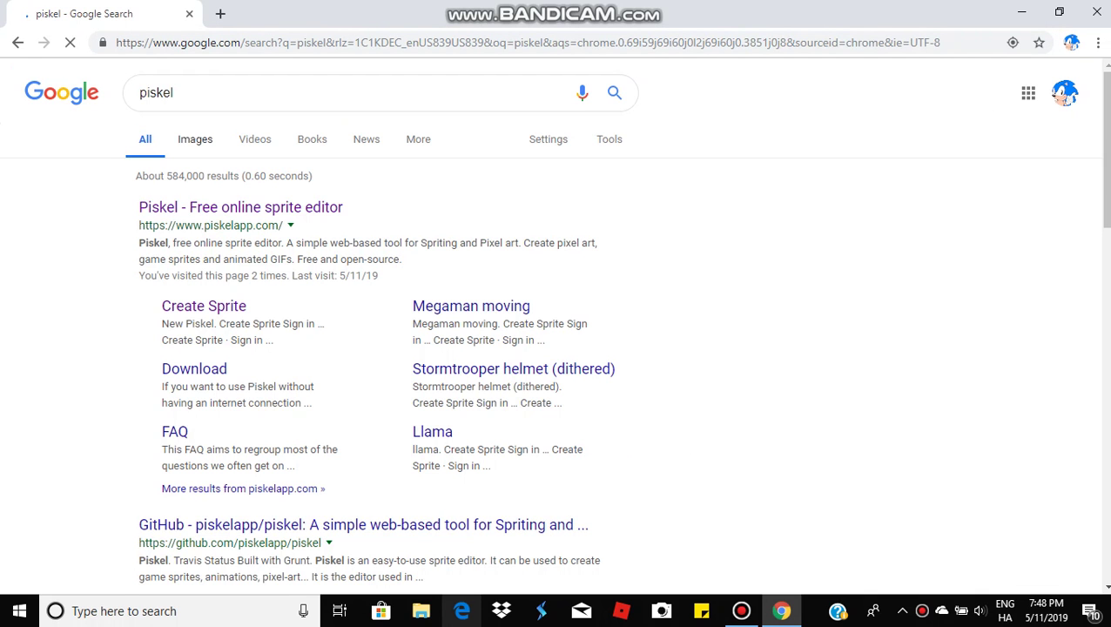
left_click(240, 207)
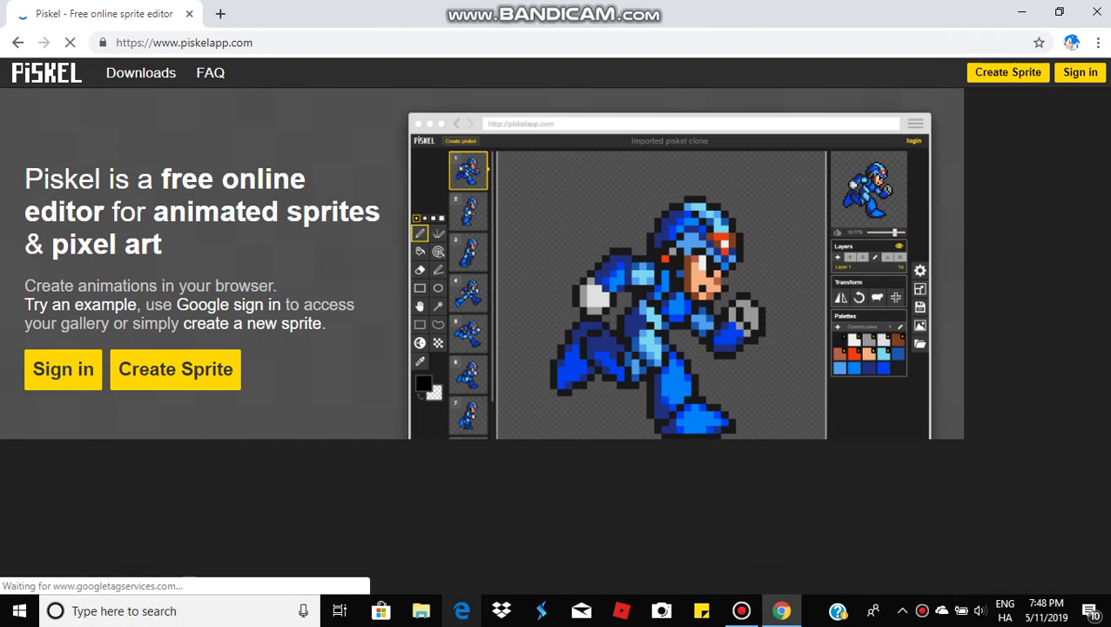
left_click(175, 369)
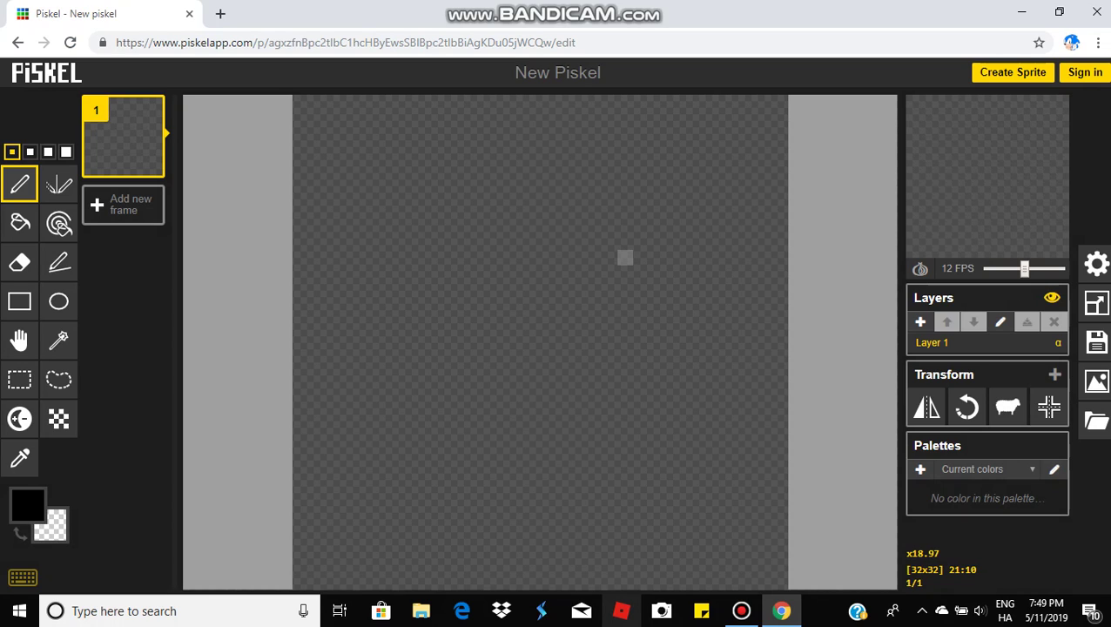
Draw a five-pixel black horizontal line in the upper part of the canvas, erasing the stray pixel beneath its left end
left_click_drag(655, 257, 592, 273)
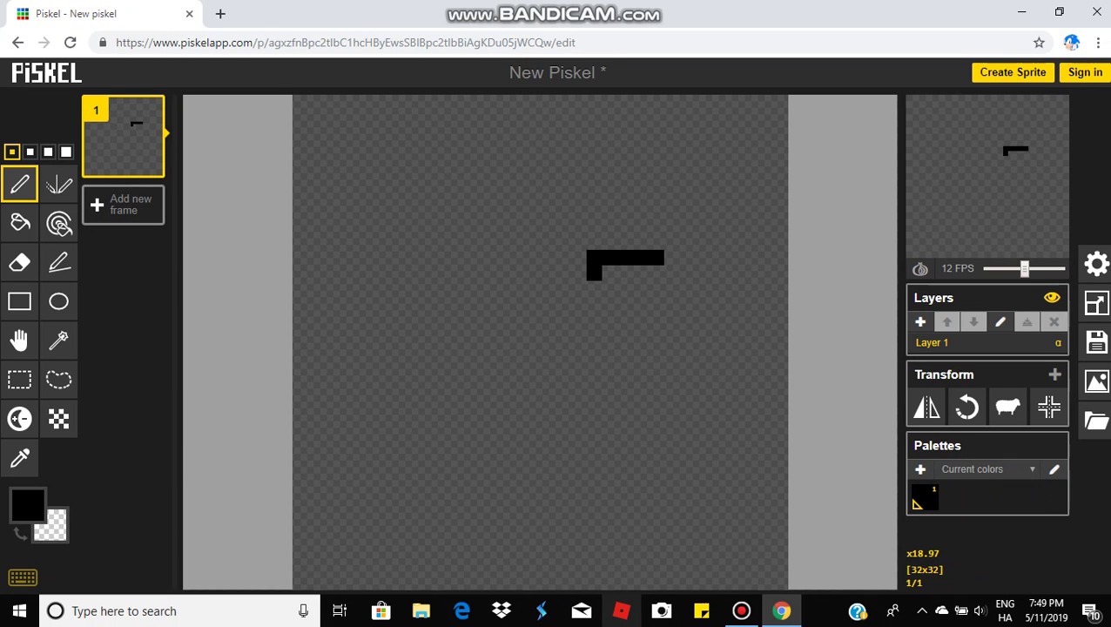
left_click(20, 532)
left_click(624, 257)
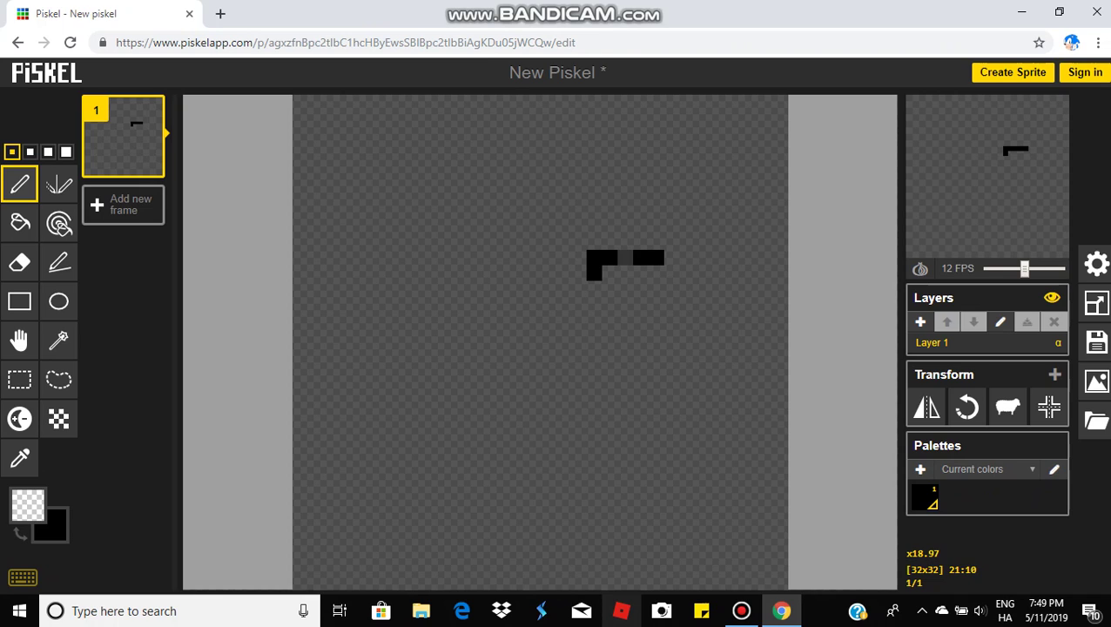
right_click(624, 257)
left_click(593, 272)
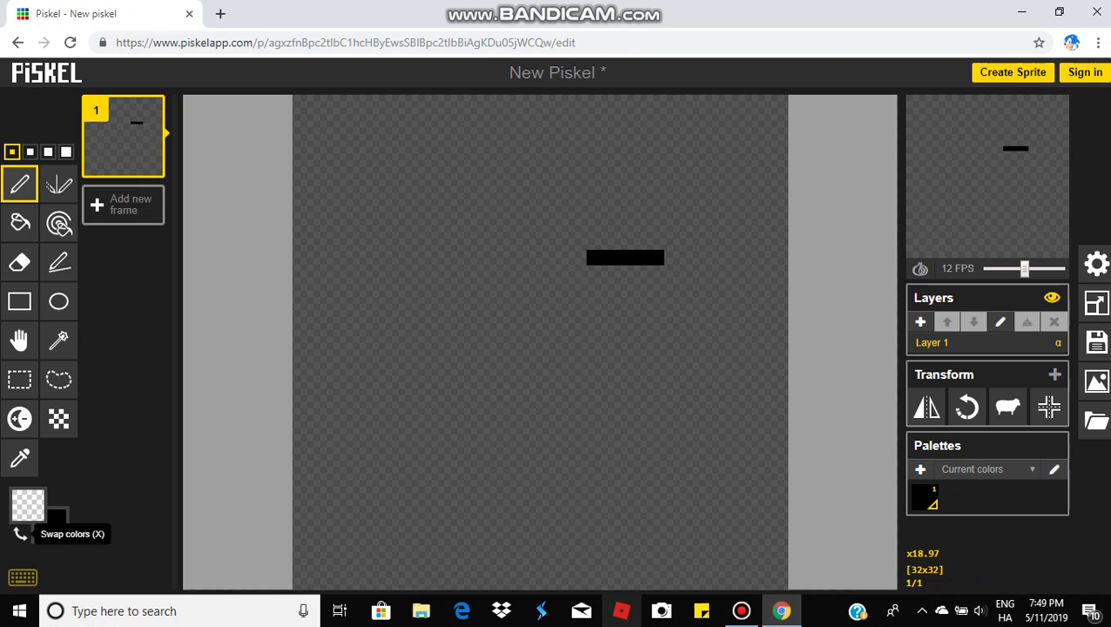
left_click(20, 532)
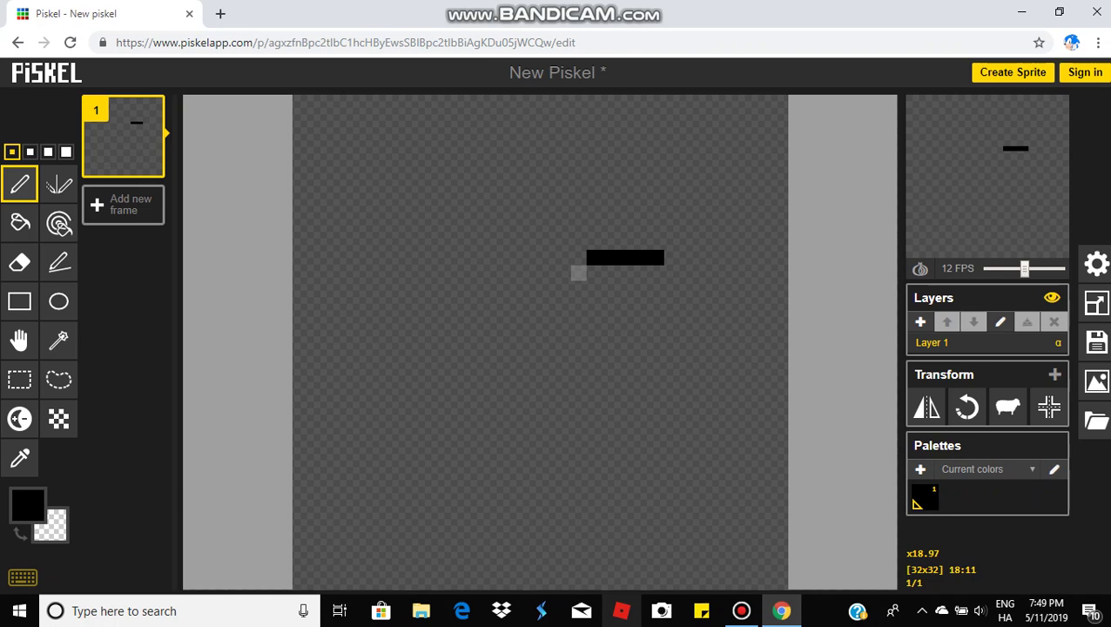
Extend the black line into a closed outline about 18 pixels wide and 9 high, with diagonally stepped lower corners
mouse_move(577, 257)
left_mouse_down()
mouse_move(393, 258)
mouse_move(393, 349)
left_mouse_up()
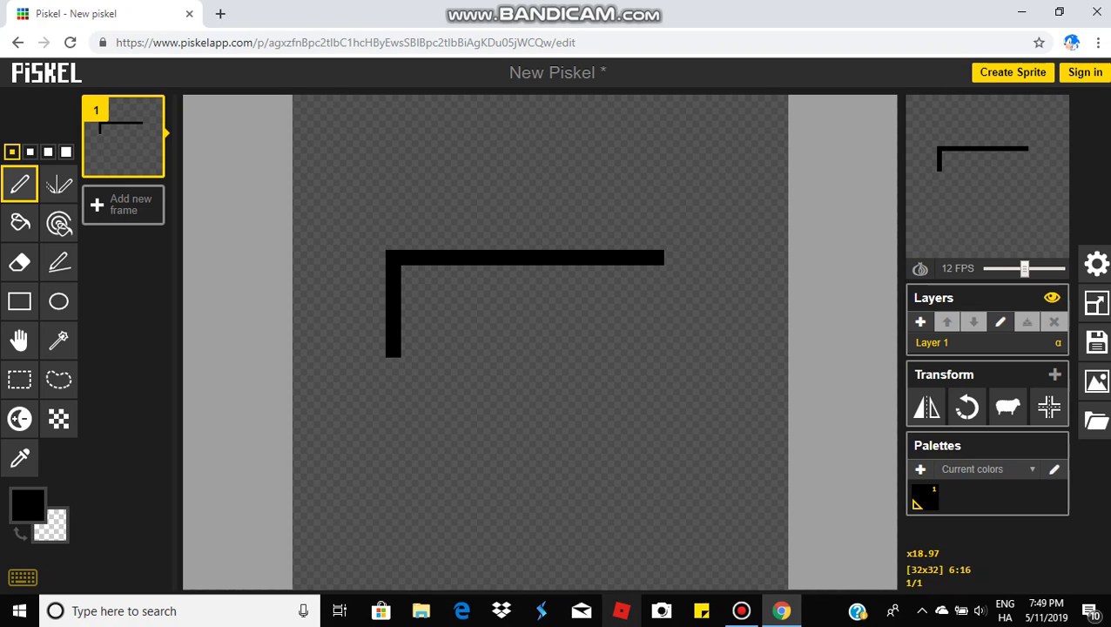
left_click(408, 364)
left_click(424, 380)
mouse_move(424, 381)
left_mouse_down()
mouse_move(456, 381)
mouse_move(455, 396)
mouse_move(470, 380)
mouse_move(547, 381)
mouse_move(594, 365)
mouse_move(594, 379)
mouse_move(625, 381)
left_mouse_up()
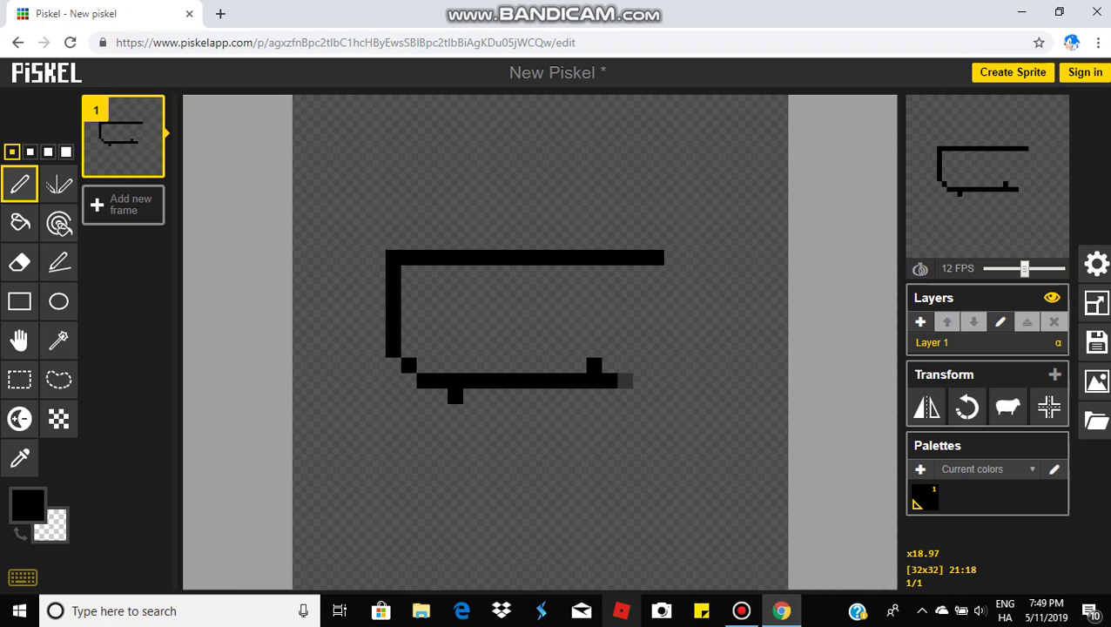
left_click(640, 365)
left_click_drag(655, 349, 655, 270)
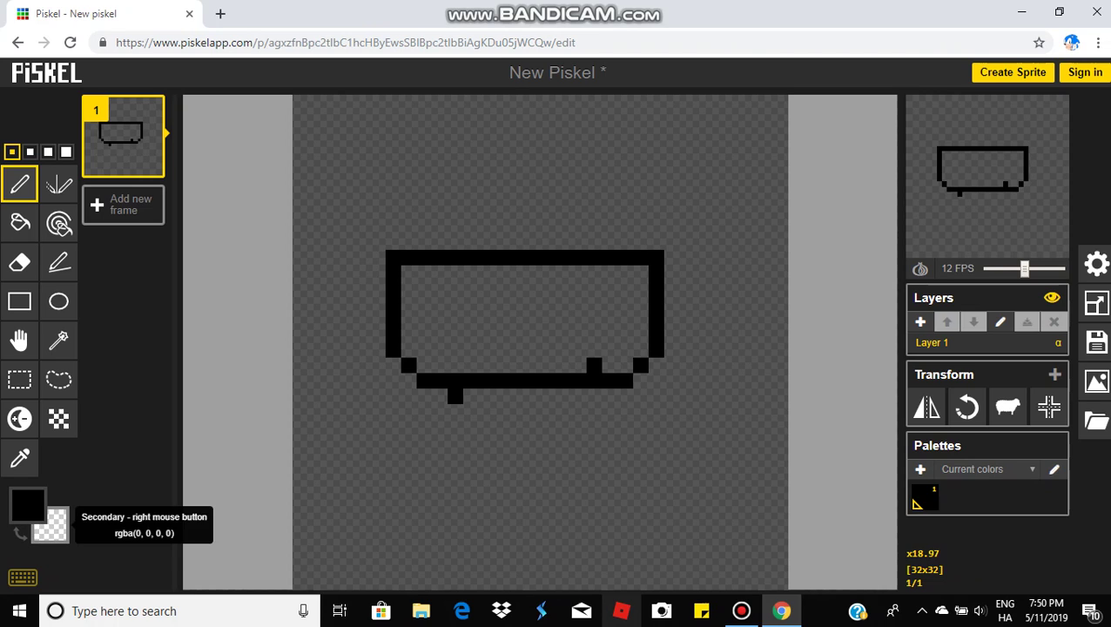
Erase the two stray black pixels above and below the outline's bottom edge, then restore black as the drawing colour
left_click(19, 531)
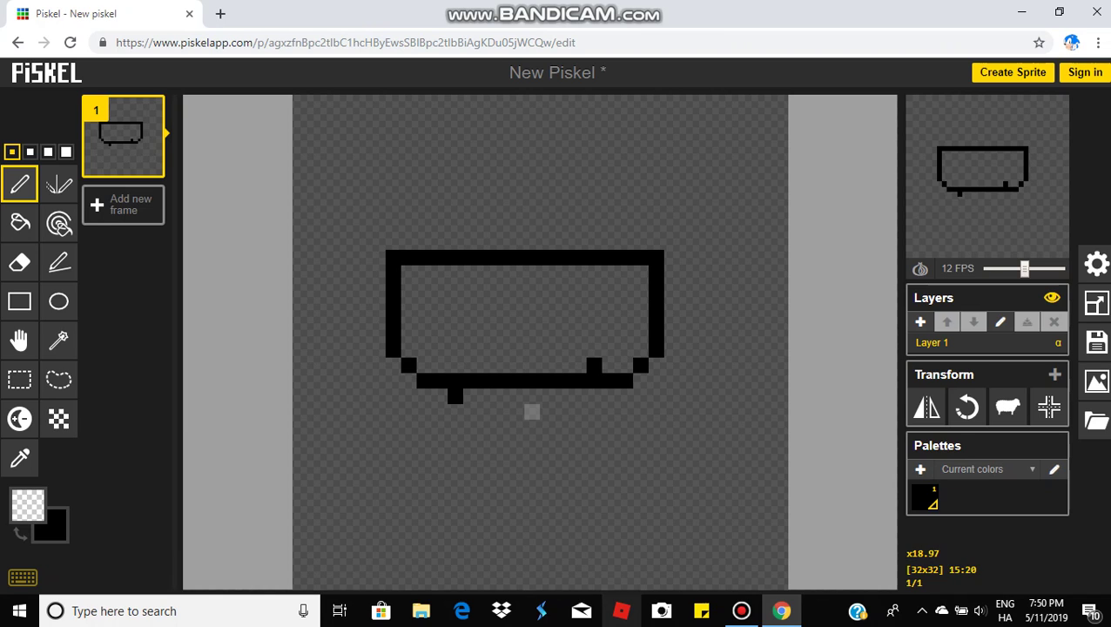
left_click(593, 365)
left_click(454, 395)
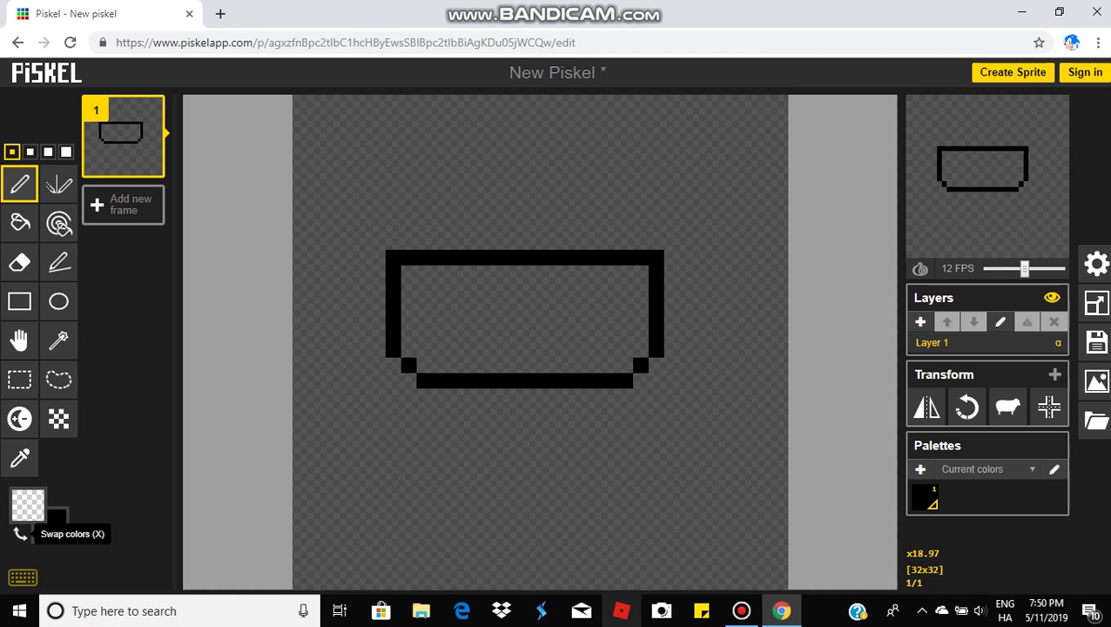
left_click(20, 532)
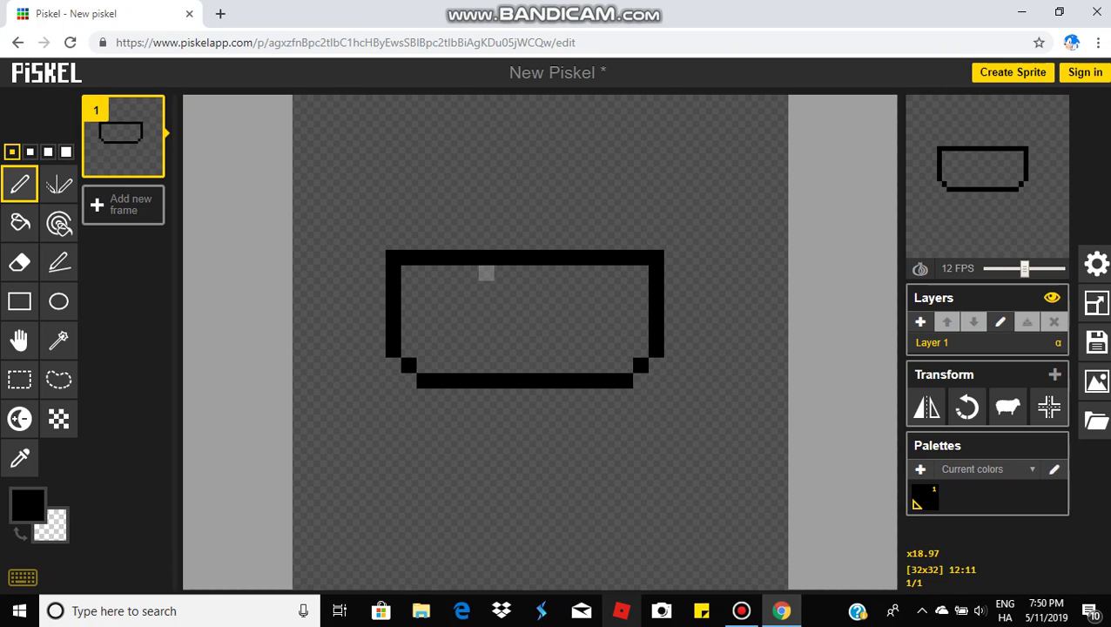
Draw a black U-shaped compartment about 7 pixels wide hanging from the outline's top edge, with missing bottom corner pixels
left_click(486, 272)
left_click(485, 288)
left_click(486, 304)
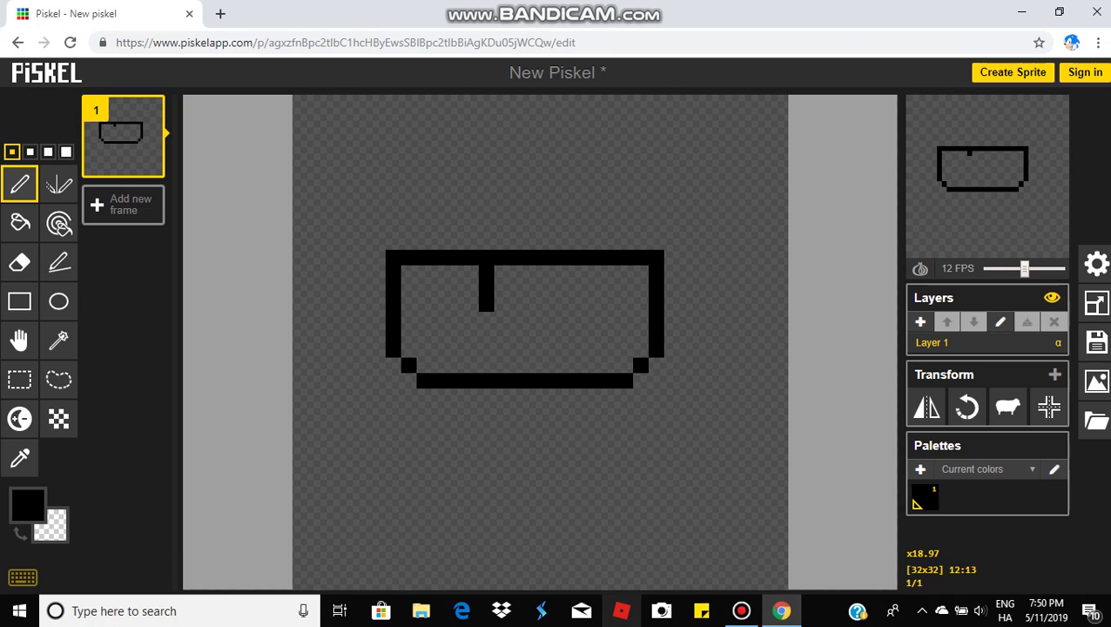
left_click(501, 319)
left_click(517, 319)
mouse_move(517, 318)
left_mouse_down()
mouse_move(562, 319)
mouse_move(578, 300)
mouse_move(578, 271)
left_mouse_up()
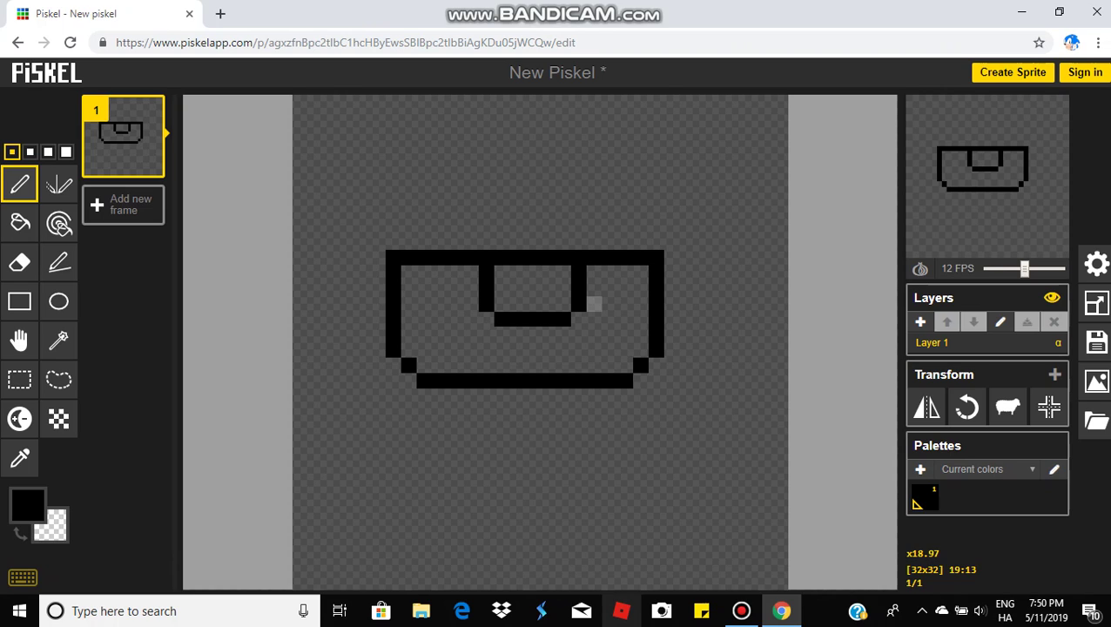
Outline a two-pixel gap in black at the compartment's lower right corner and join it to the outline's right side
left_click(594, 304)
left_click(611, 318)
left_click(593, 334)
left_click(578, 334)
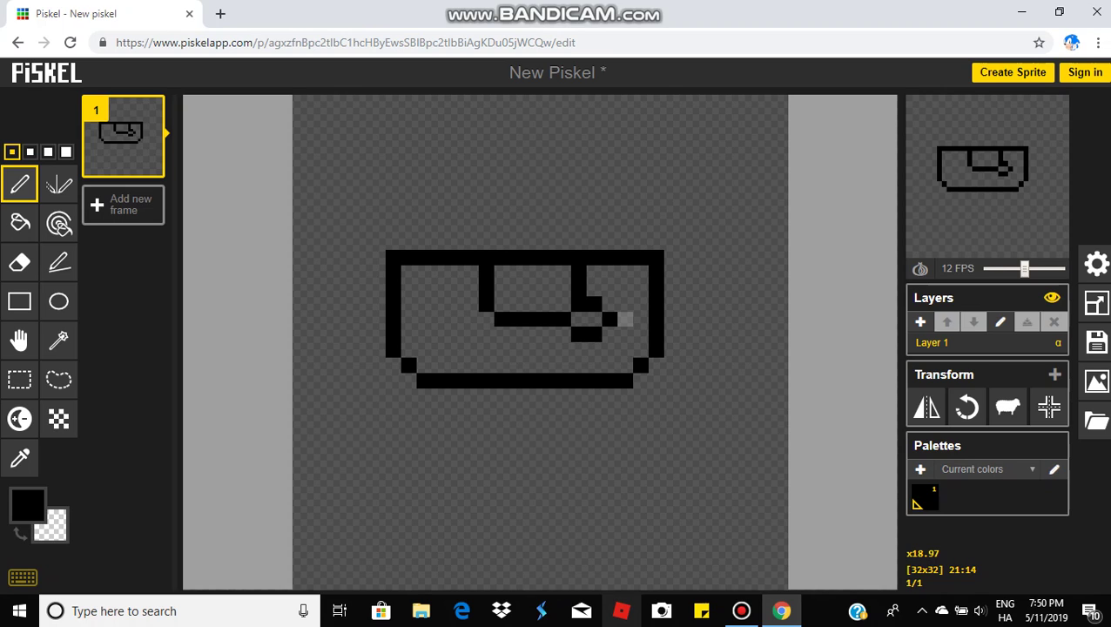
left_click(624, 318)
left_click(640, 319)
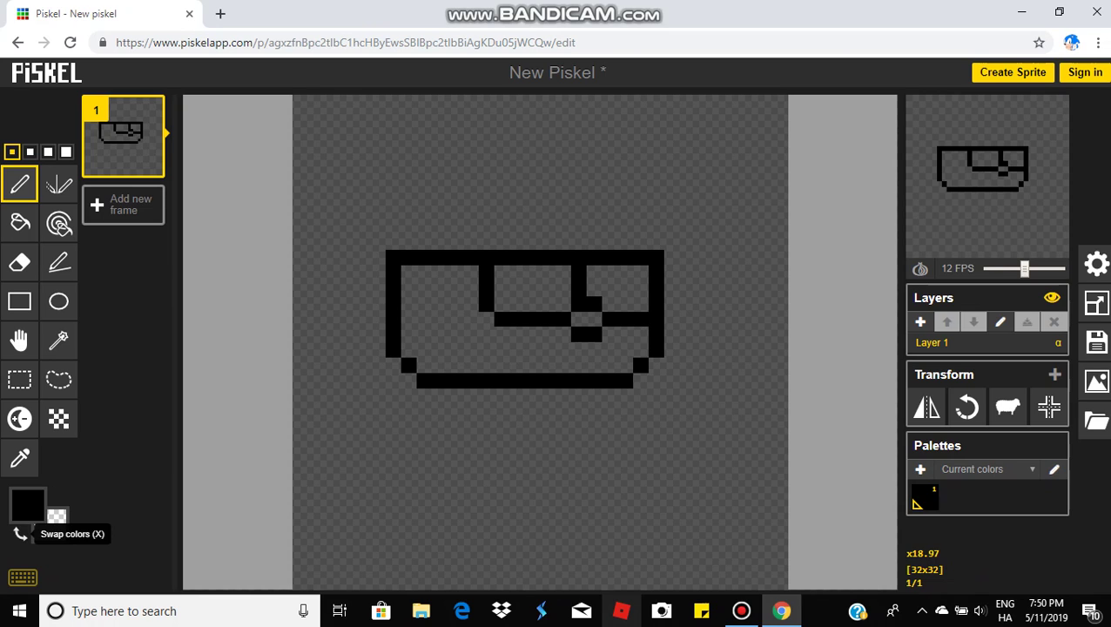
Choose red as the drawing colour and paint the two-pixel gap inside the small black outline
left_click(27, 503)
left_click_drag(131, 361, 165, 337)
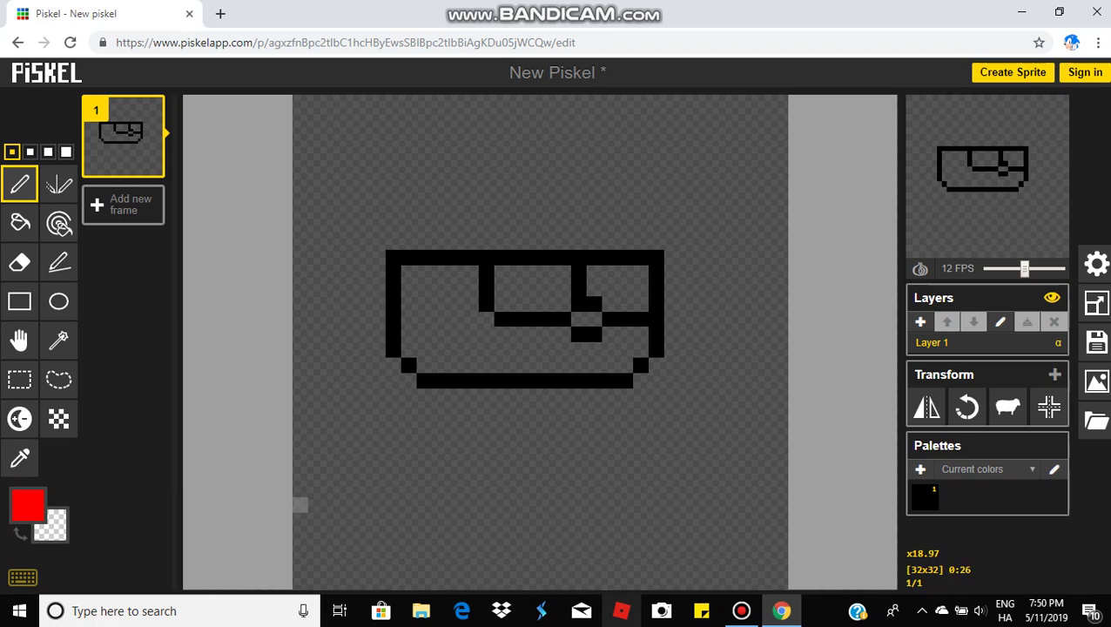
left_click(593, 319)
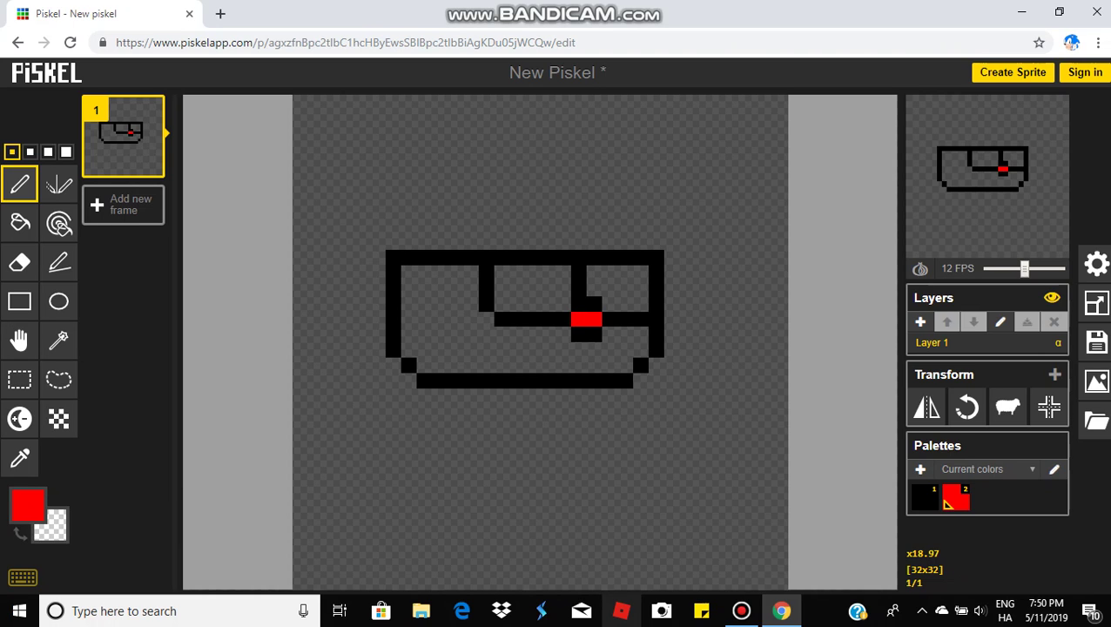
Fill the large enclosed area left of and below the upper compartments with grey #aeaeae using the paint bucket
left_click(20, 532)
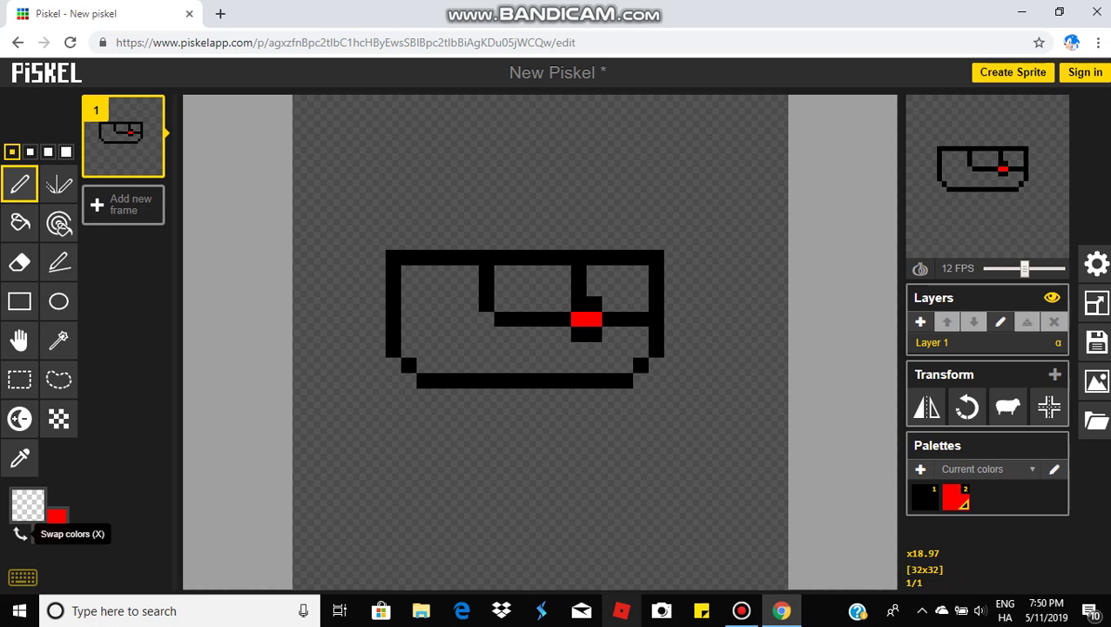
left_click(20, 532)
left_click(28, 505)
left_click_drag(87, 375, 79, 373)
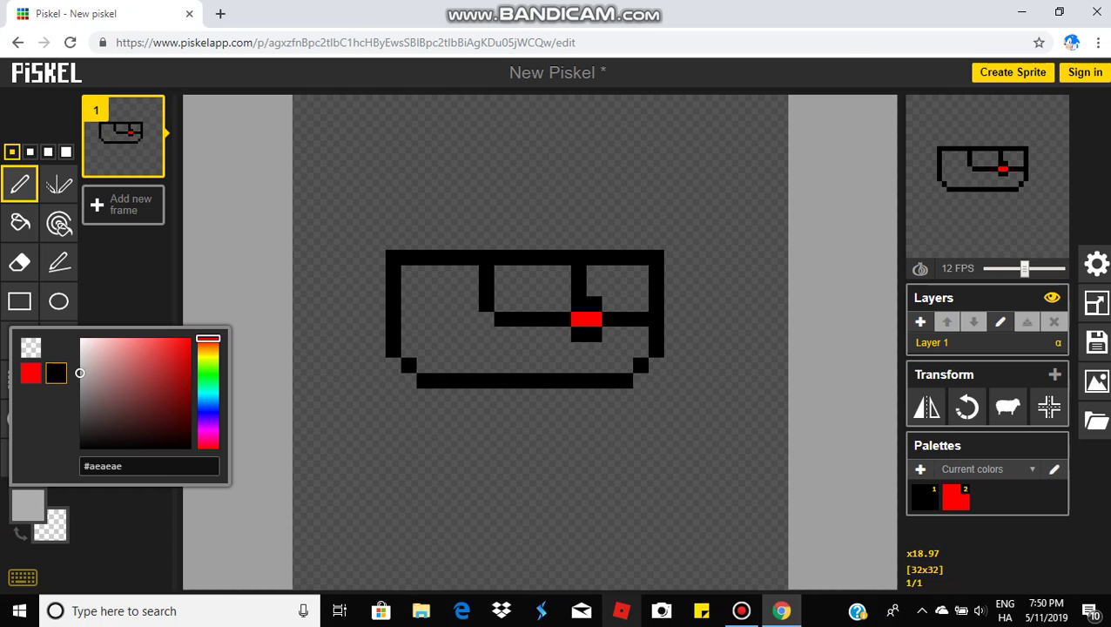
left_click(20, 531)
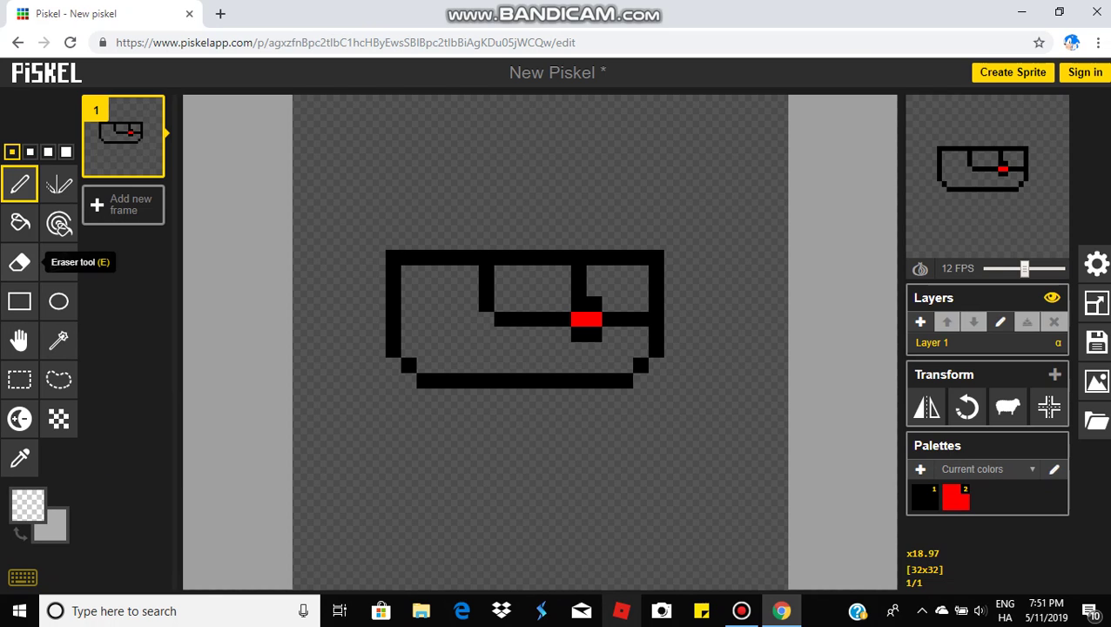
left_click(20, 223)
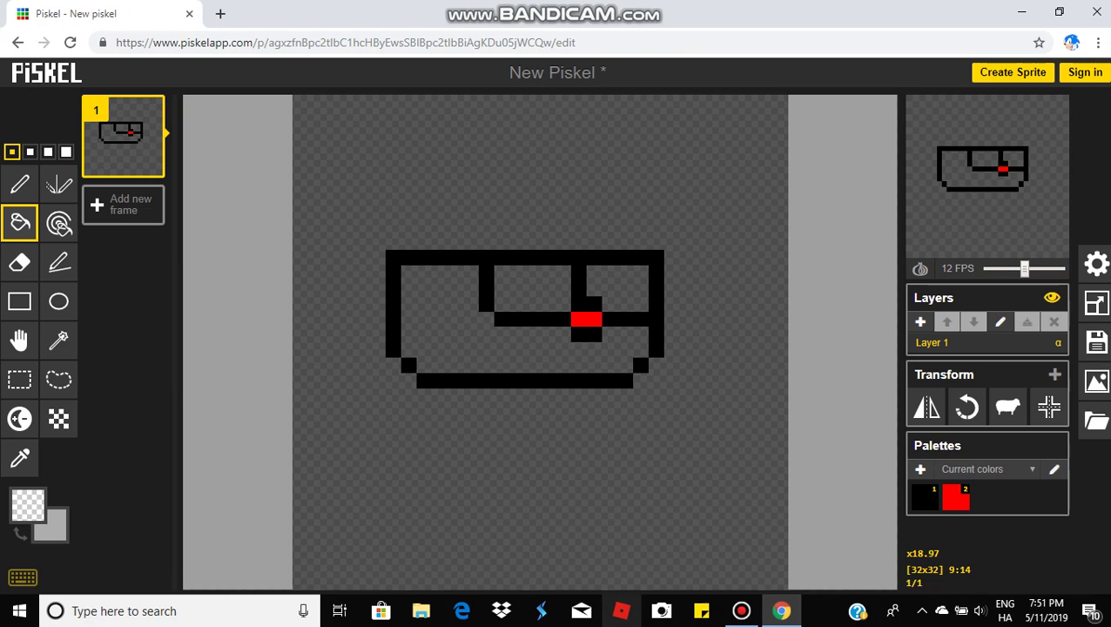
left_click(22, 186)
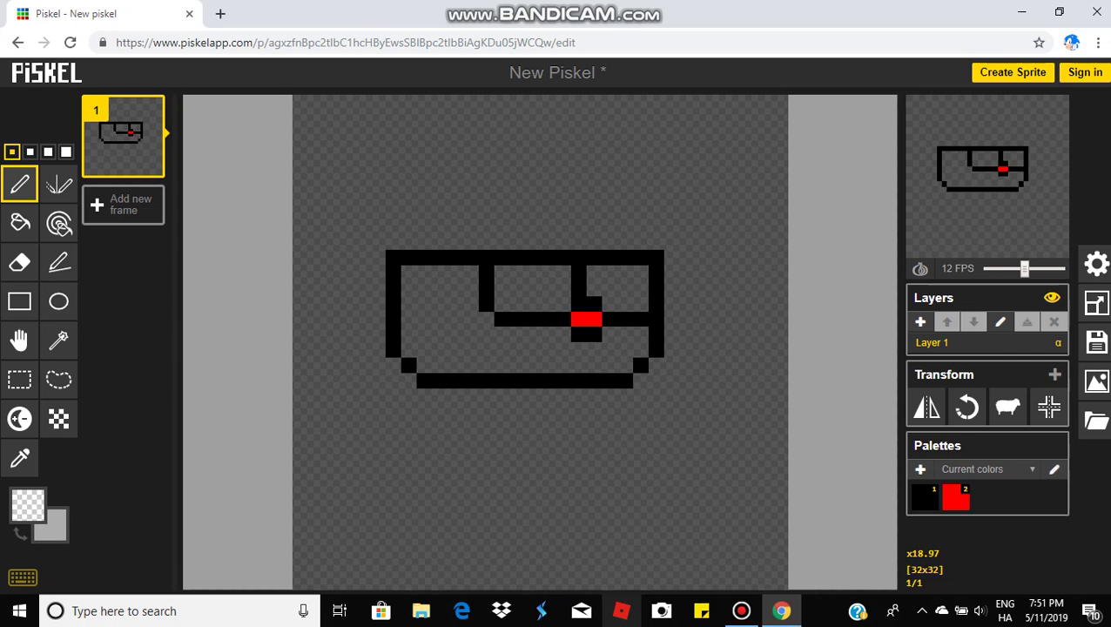
left_click(20, 533)
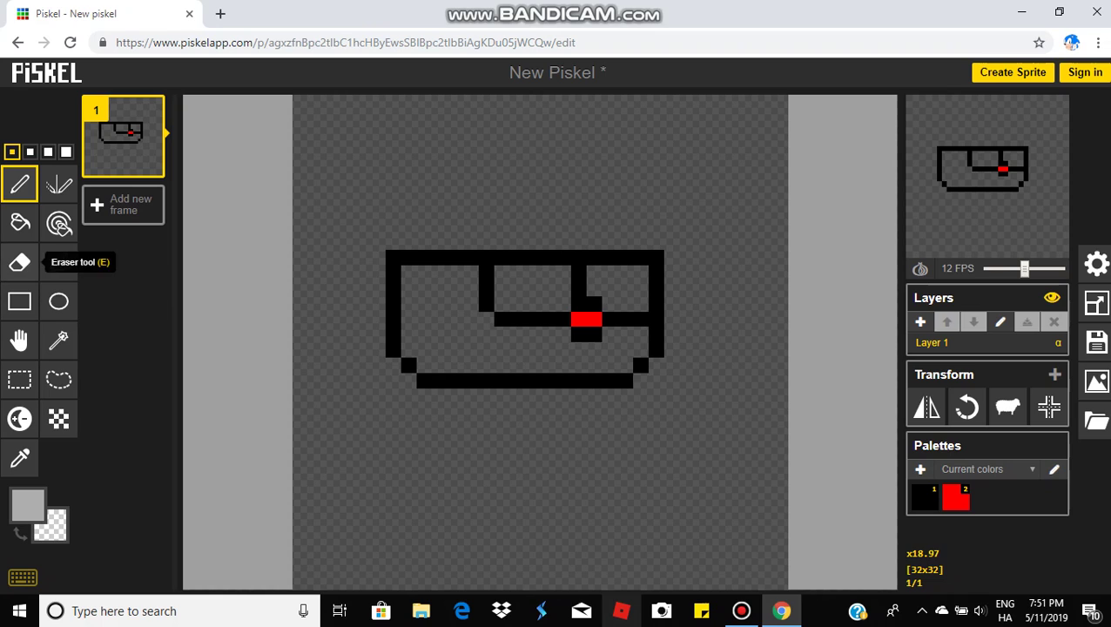
left_click(20, 223)
left_click(437, 317)
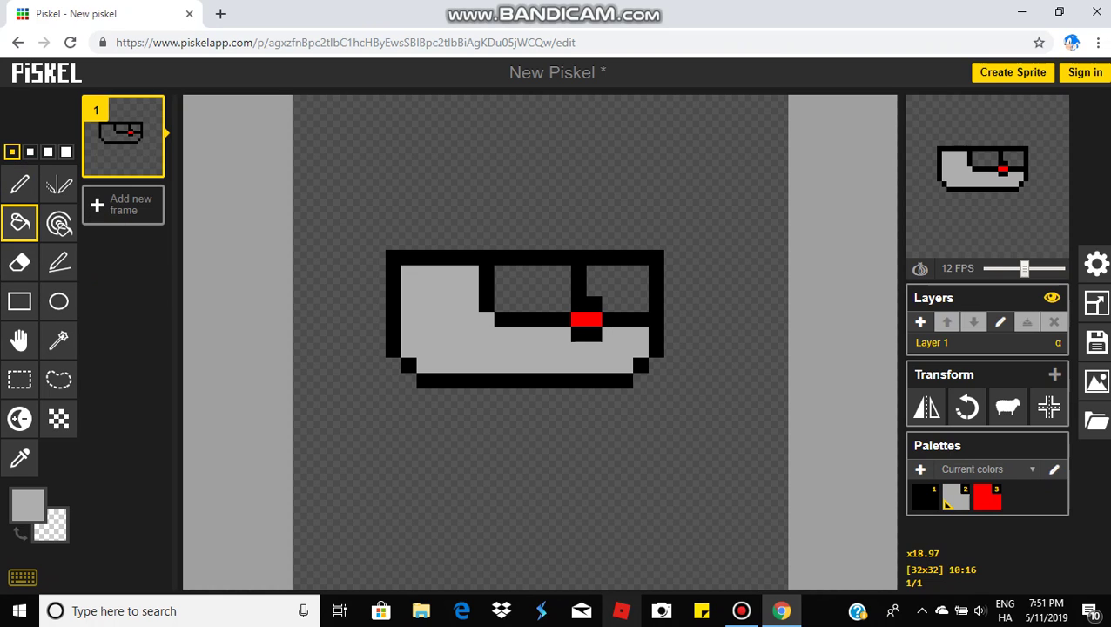
Draw a two-pixel-tall black bar with the Pen tool, hanging from the top edge inside the middle compartment
left_click(20, 184)
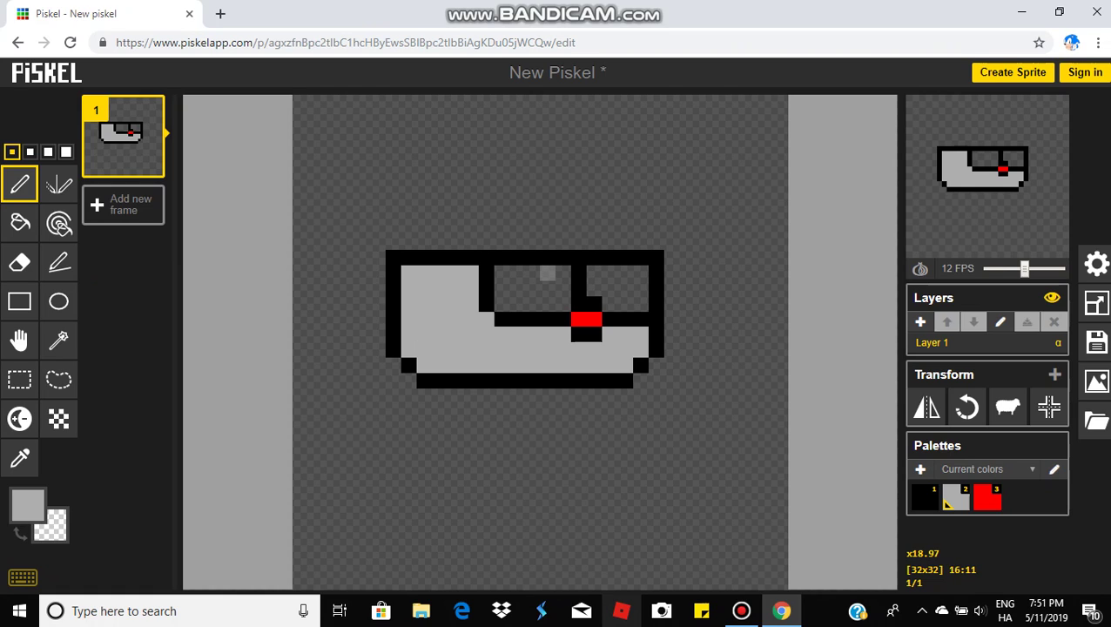
left_click(546, 273)
left_click(20, 533)
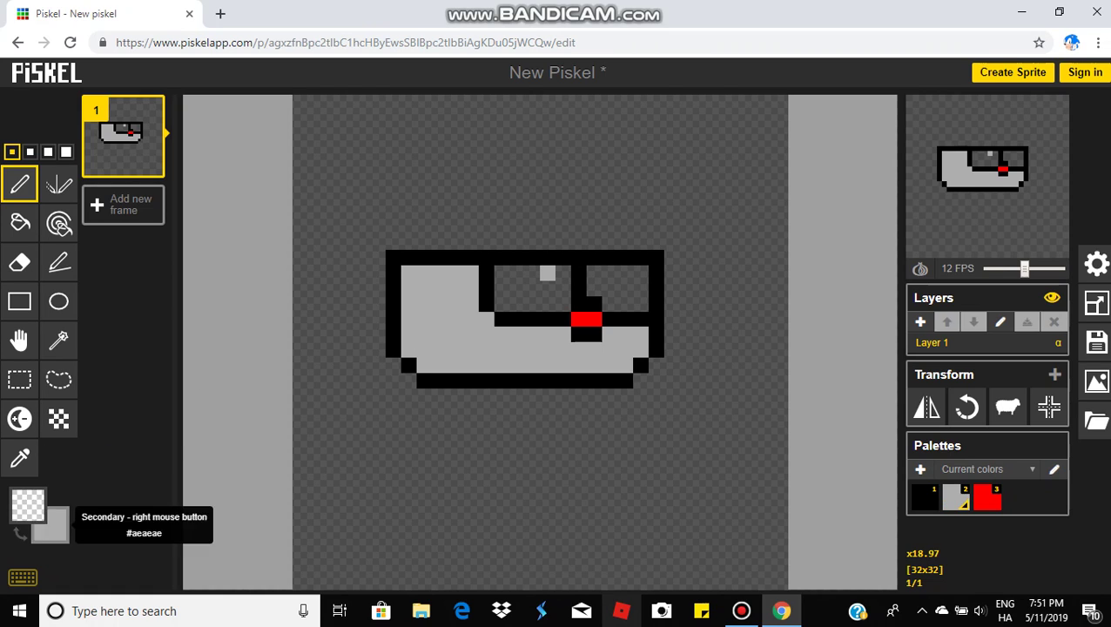
left_click(20, 533)
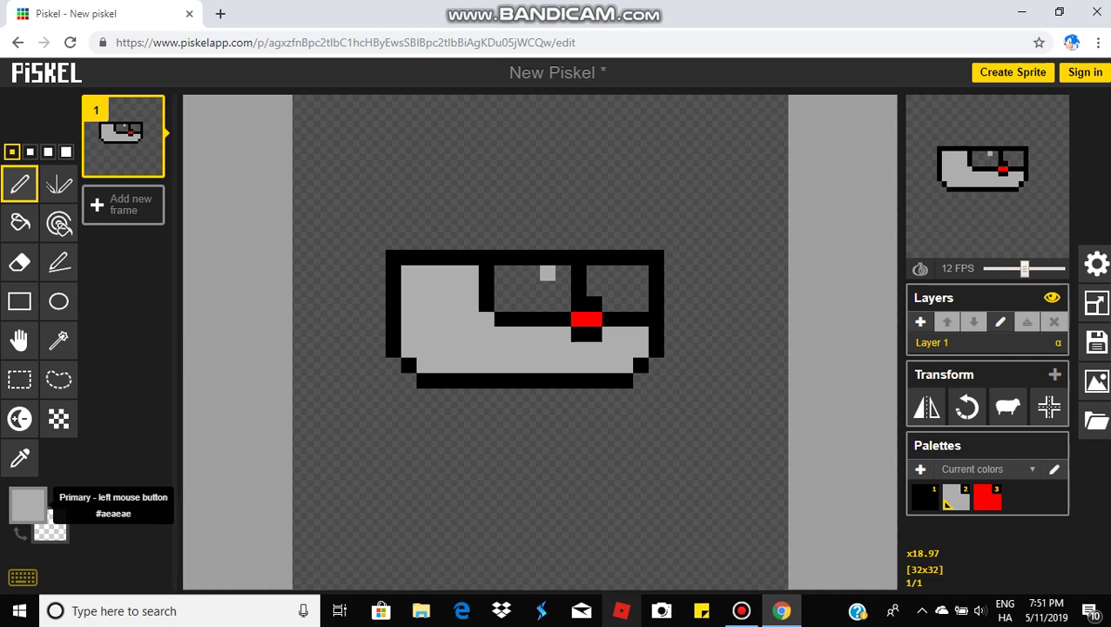
left_click(28, 505)
left_click(30, 397)
left_click(546, 288)
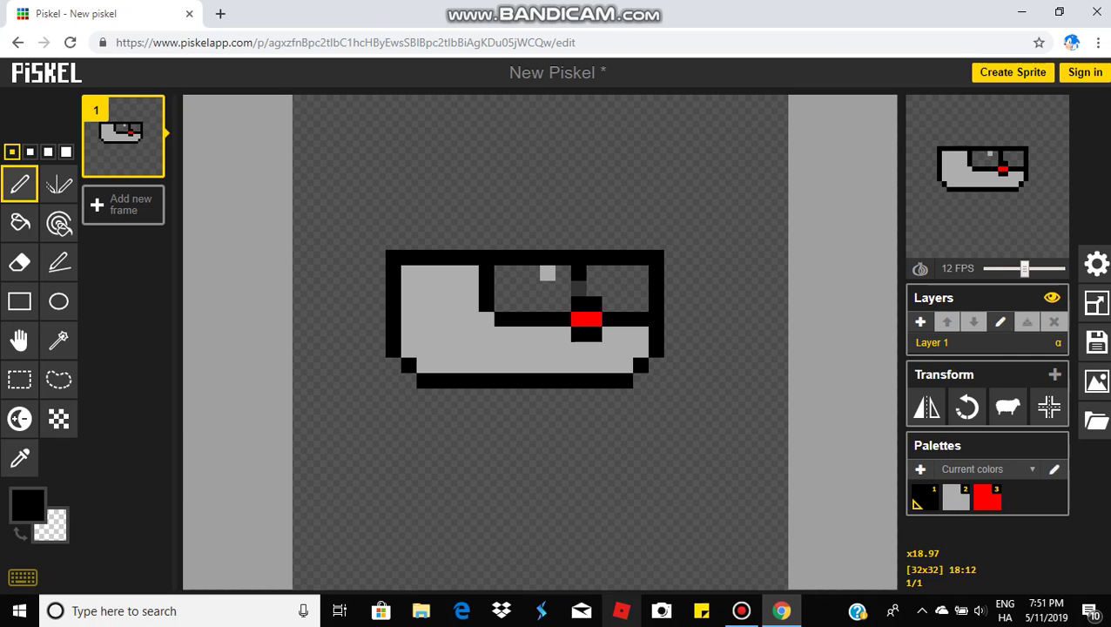
left_click(547, 272)
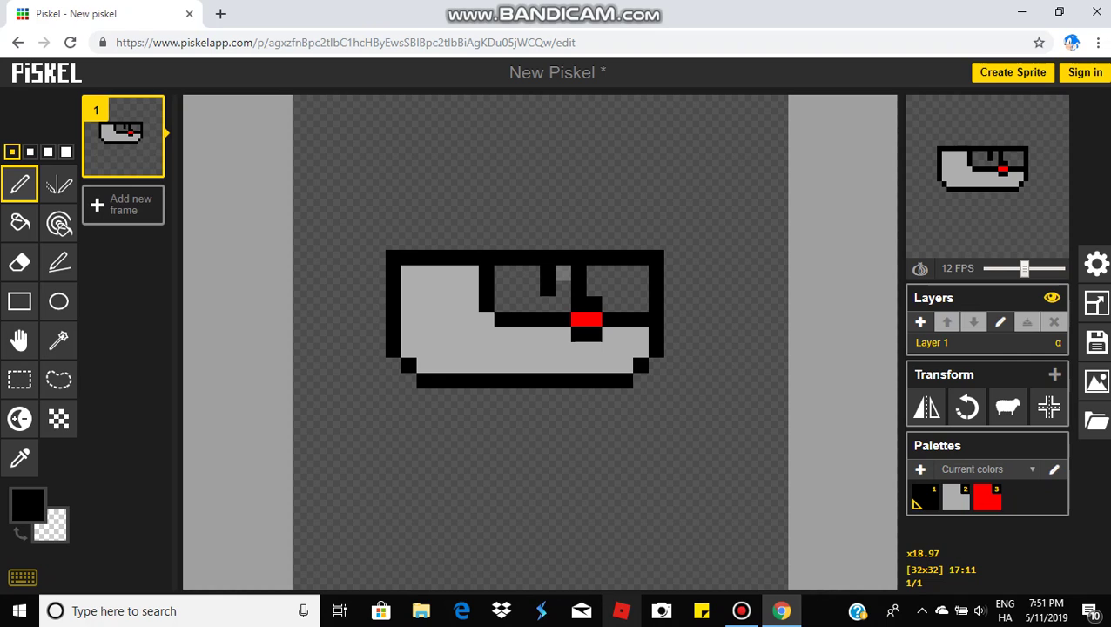
Draw a two-pixel-tall black bar inside the right compartment, then fill the empty areas of the upper compartments with white #ffffff
left_click(607, 273)
left_click(607, 287)
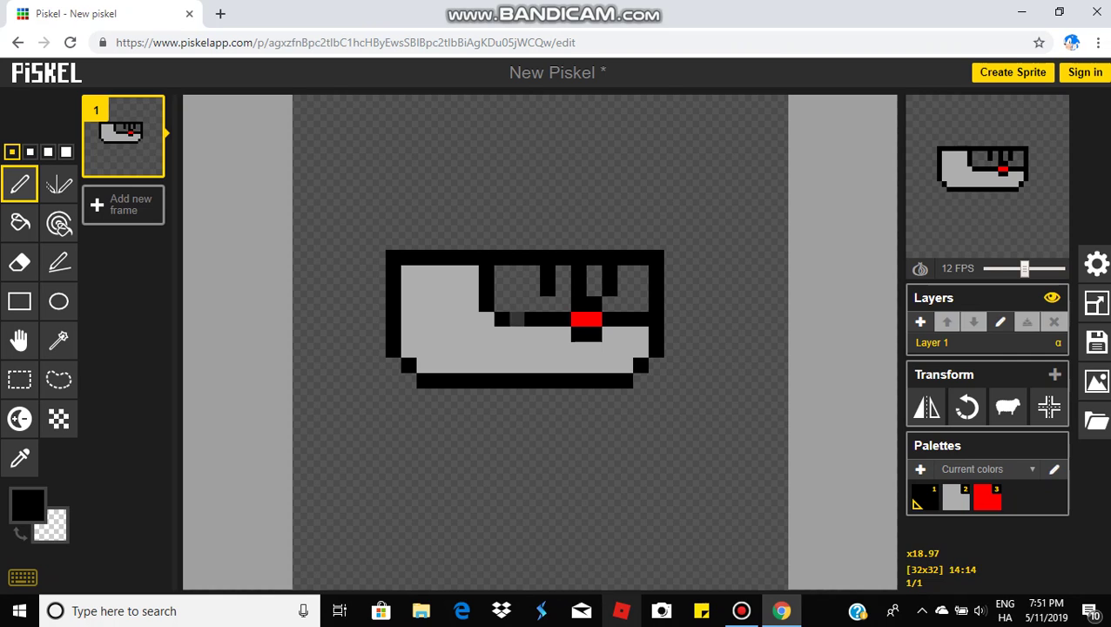
left_click(27, 503)
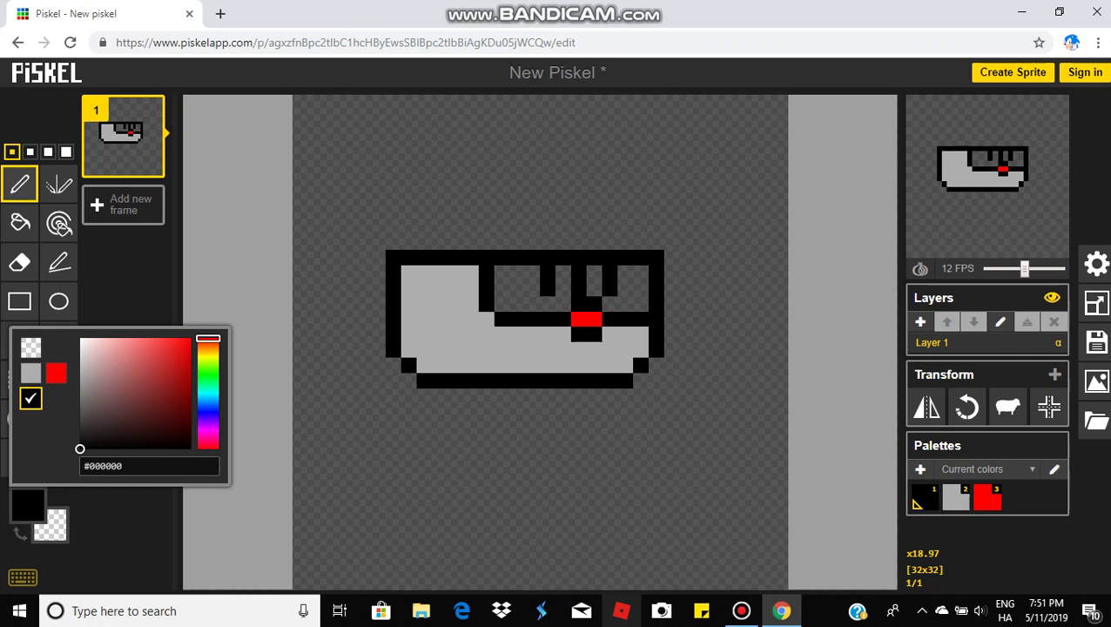
left_click_drag(79, 448, 79, 337)
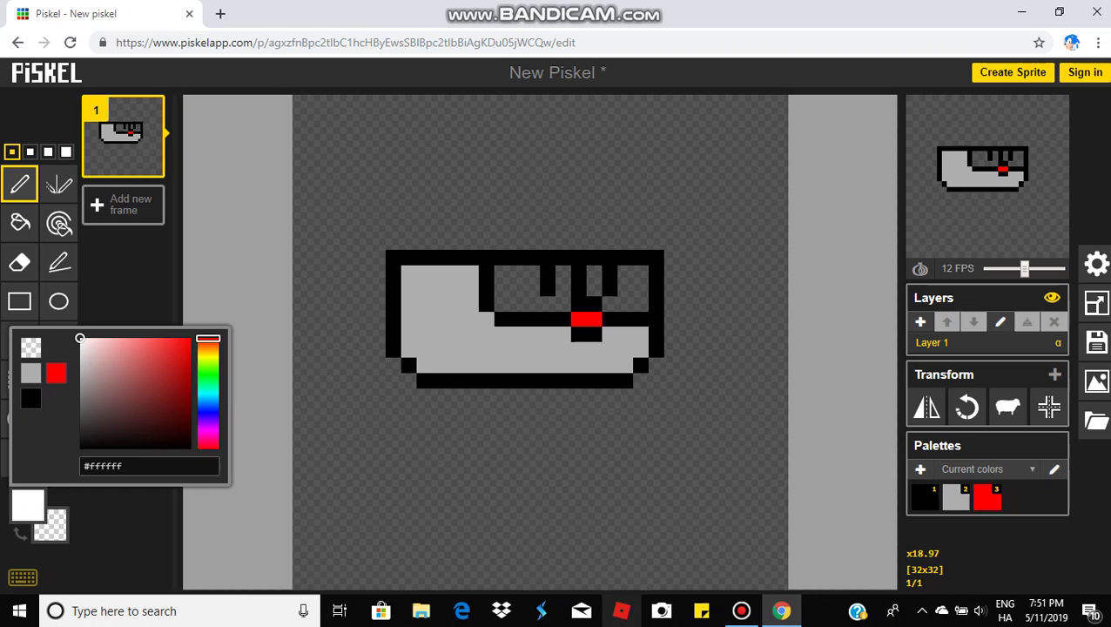
left_click(253, 375)
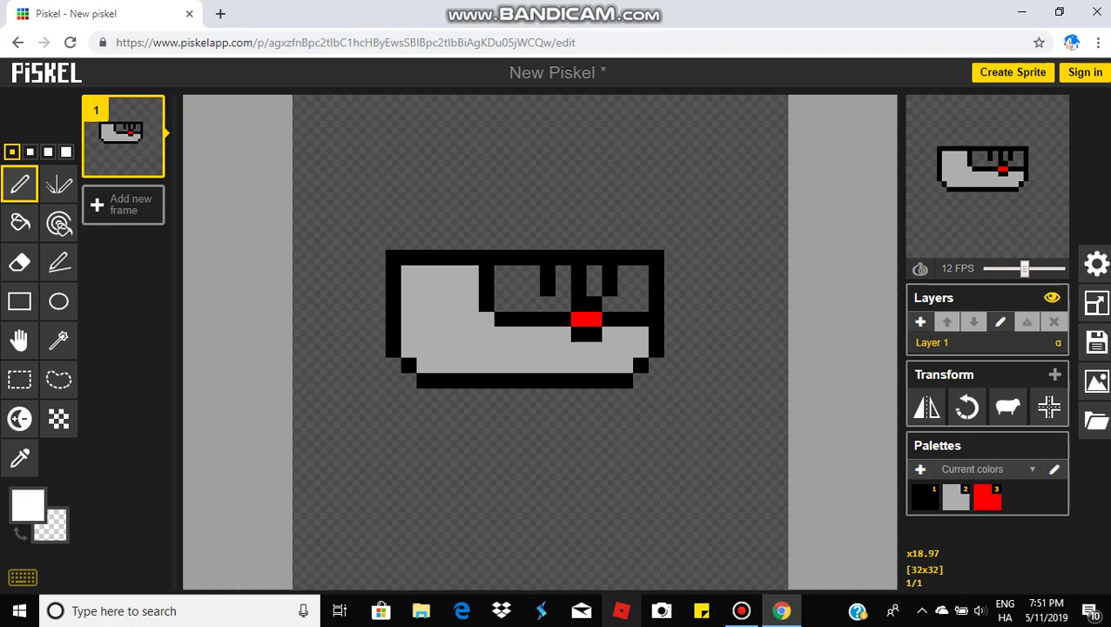
left_click(19, 223)
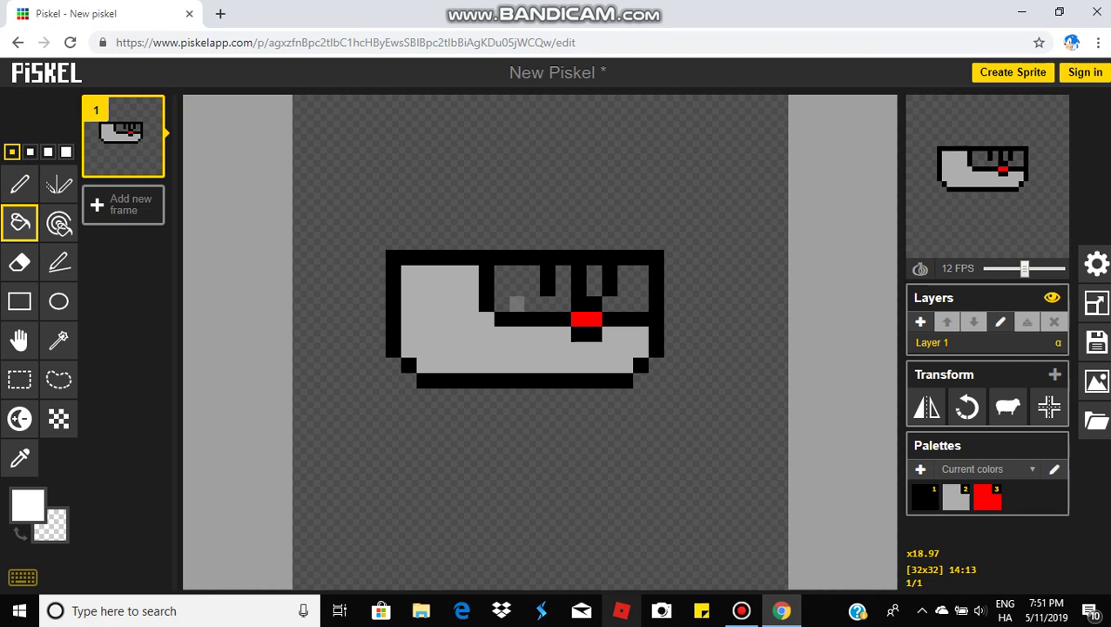
left_click(515, 303)
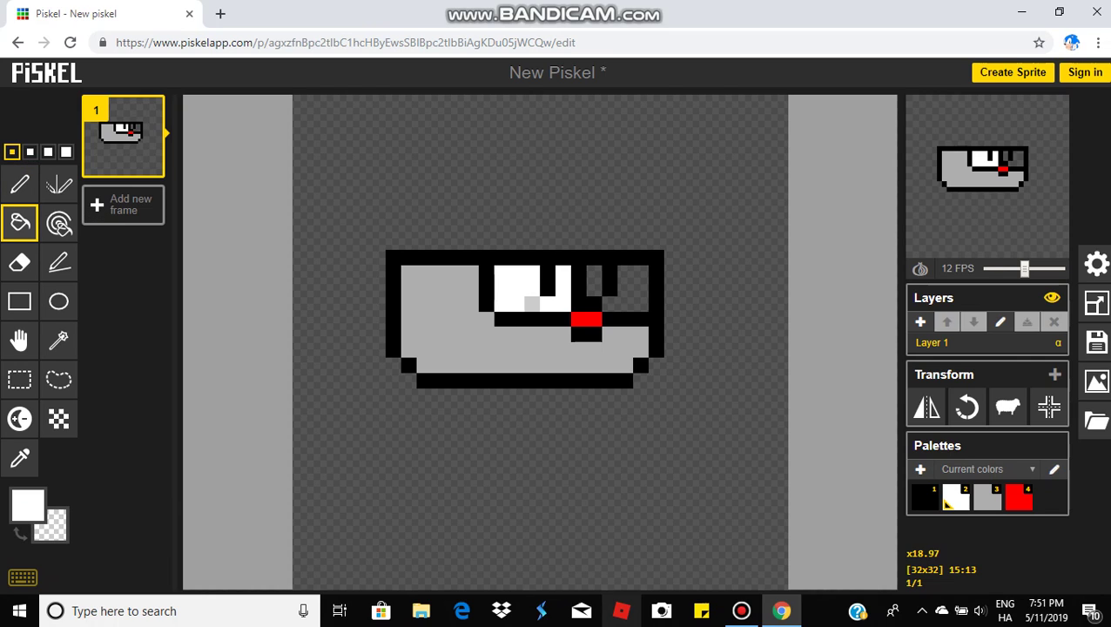
left_click(638, 303)
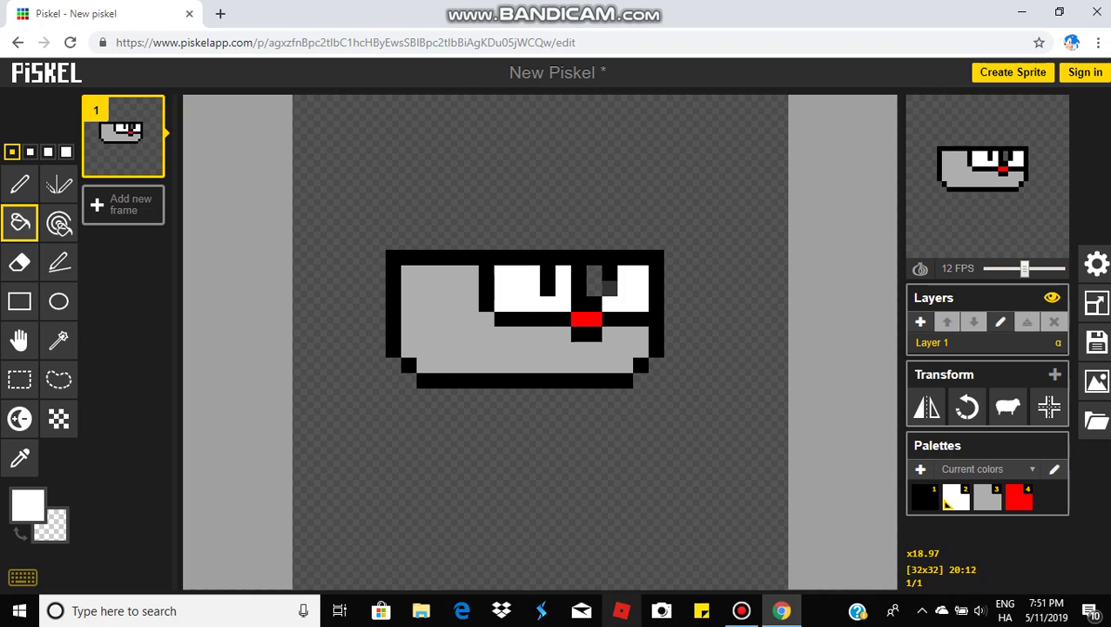
left_click(595, 288)
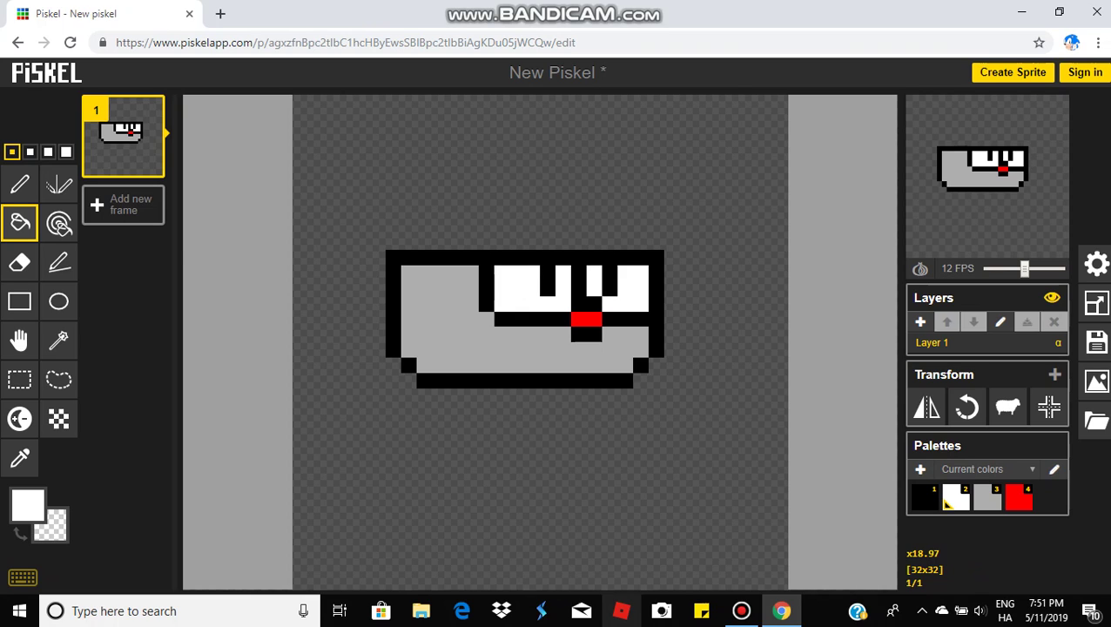
Draw a black mouth in the grey area with the Pen tool, three pixels wide with one raised pixel at its left end
left_click(19, 184)
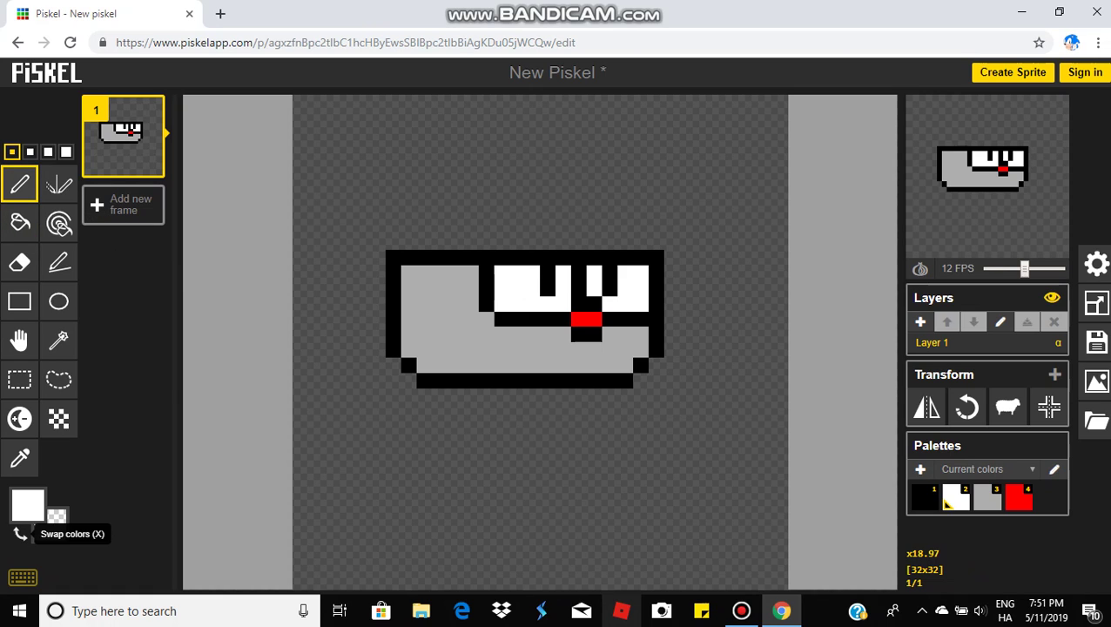
left_click(19, 532)
left_click(19, 533)
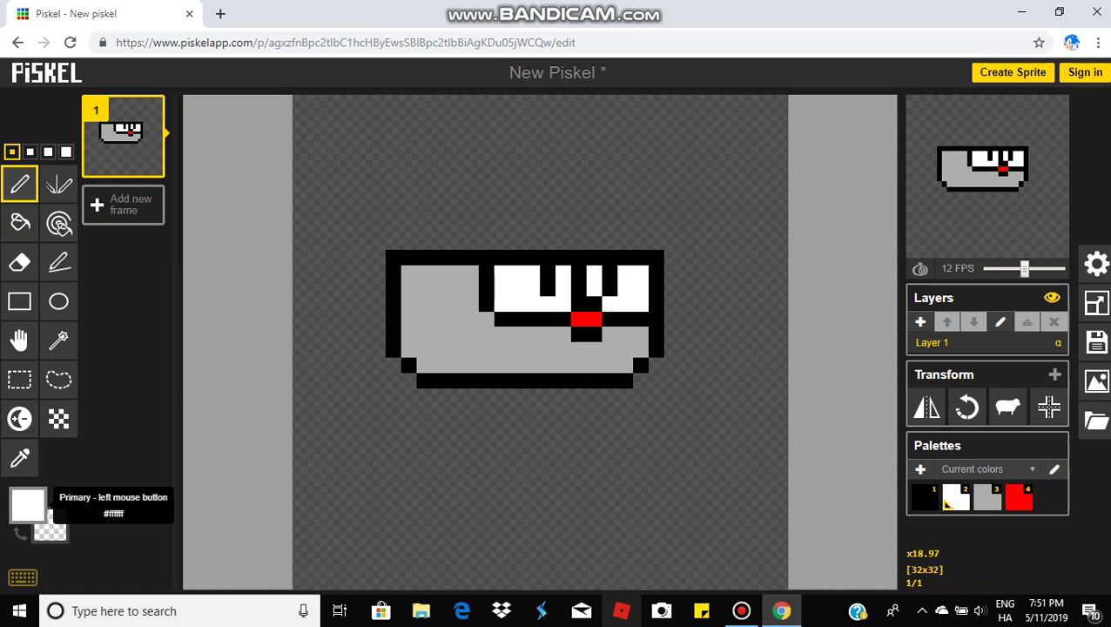
left_click(27, 505)
left_click(56, 398)
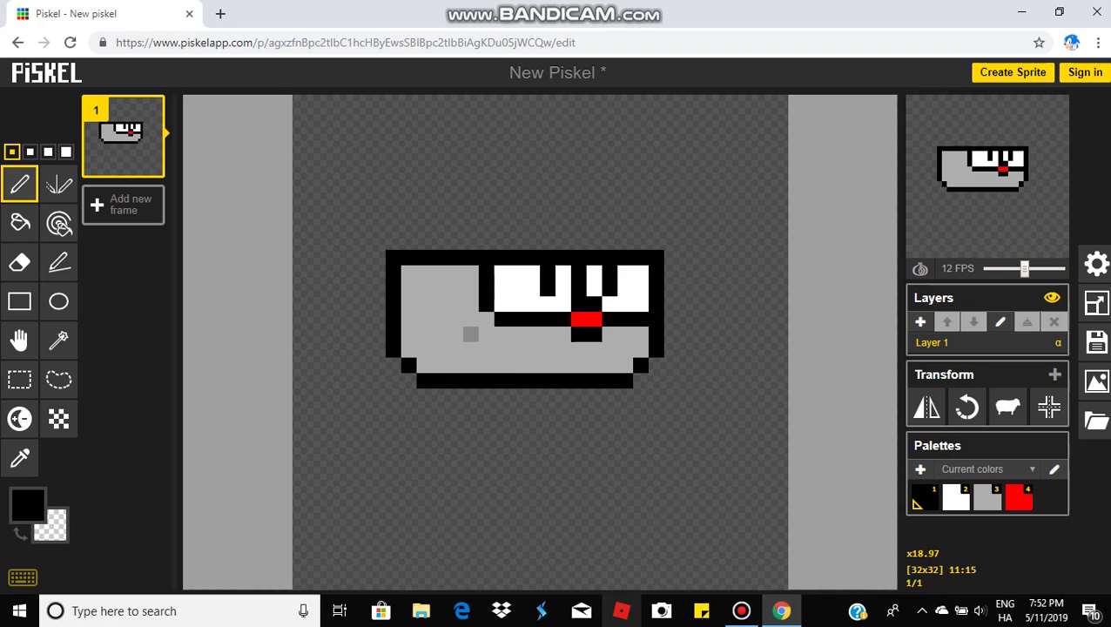
left_click(500, 349)
left_click(484, 349)
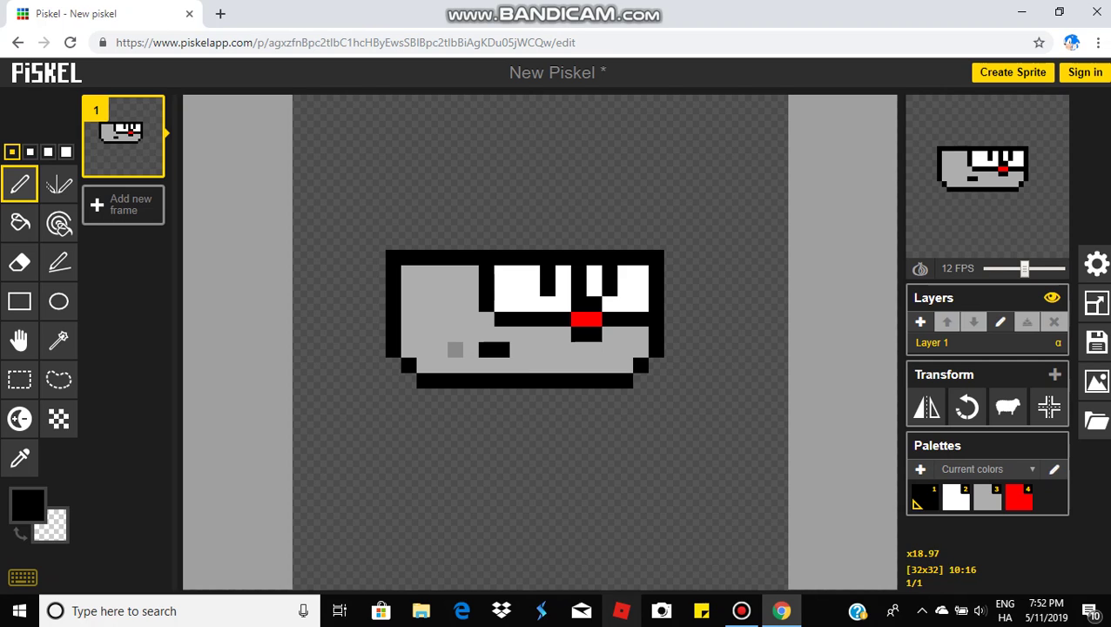
left_click(470, 349)
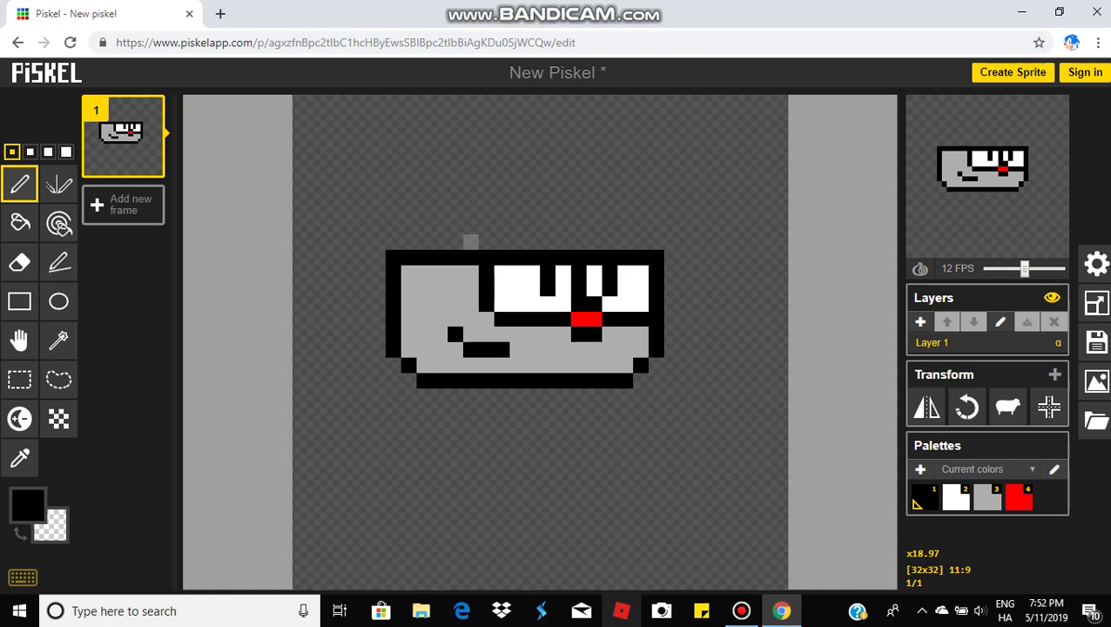
Draw a black five-pixel line rising from the head's top edge and a six-pixel line running left from its upper end
left_click(470, 242)
left_click(471, 210)
left_click(470, 194)
left_click(470, 178)
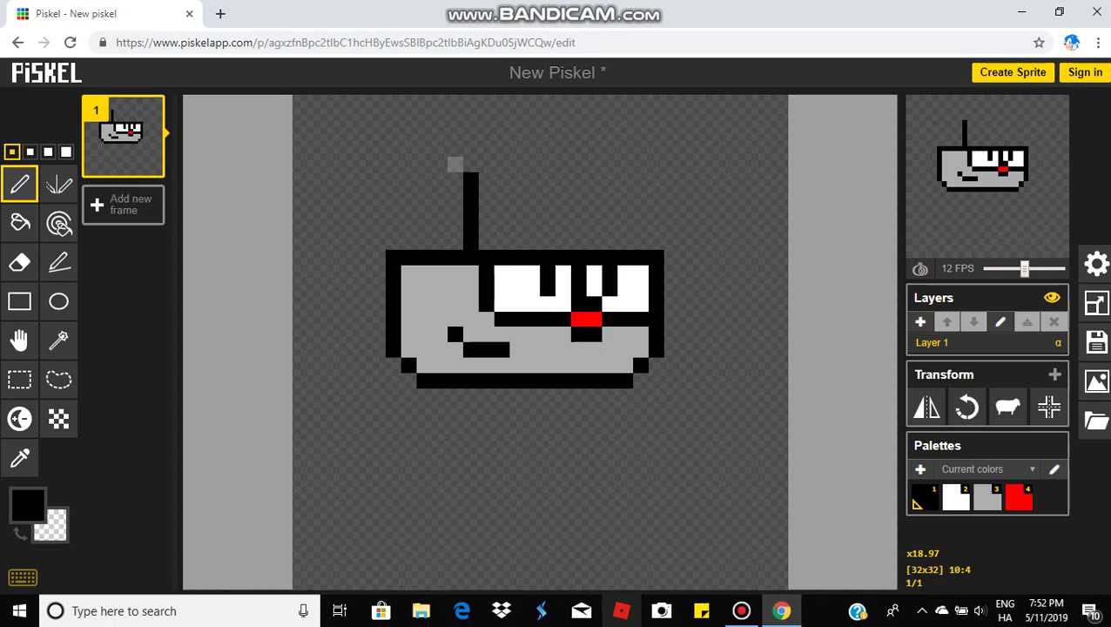
left_click(454, 164)
left_click(439, 165)
left_click(424, 165)
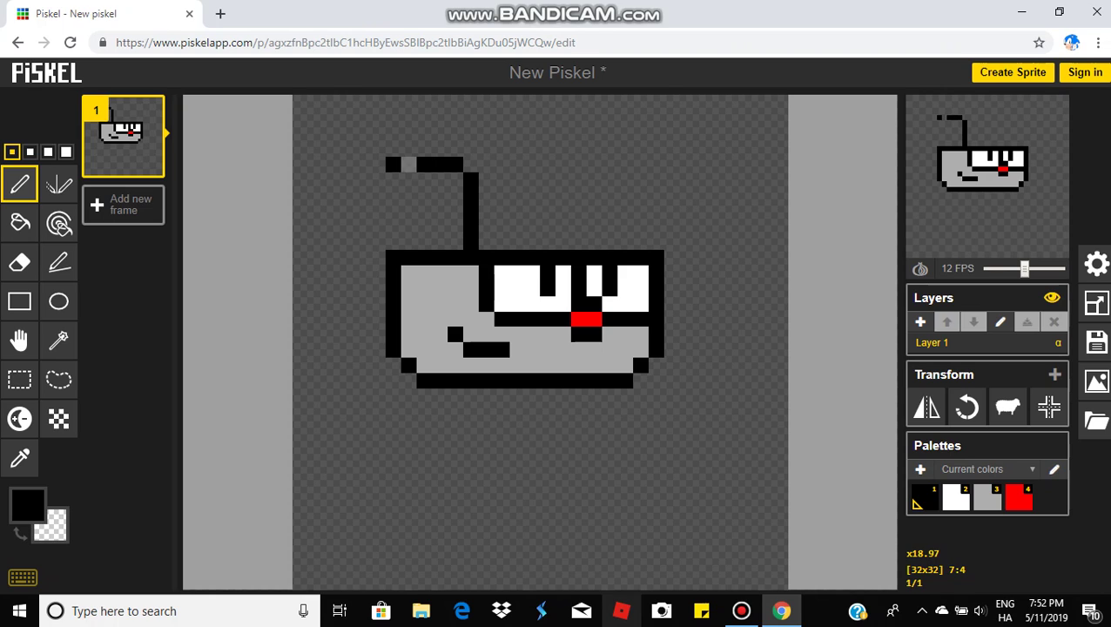
left_click(408, 164)
left_click(393, 164)
left_click(378, 164)
Close the bent straw's black outline down to the head's top edge and add a two-pixel diagonal across its inner bend
left_click(378, 178)
left_click(377, 194)
left_click(377, 210)
left_click(394, 210)
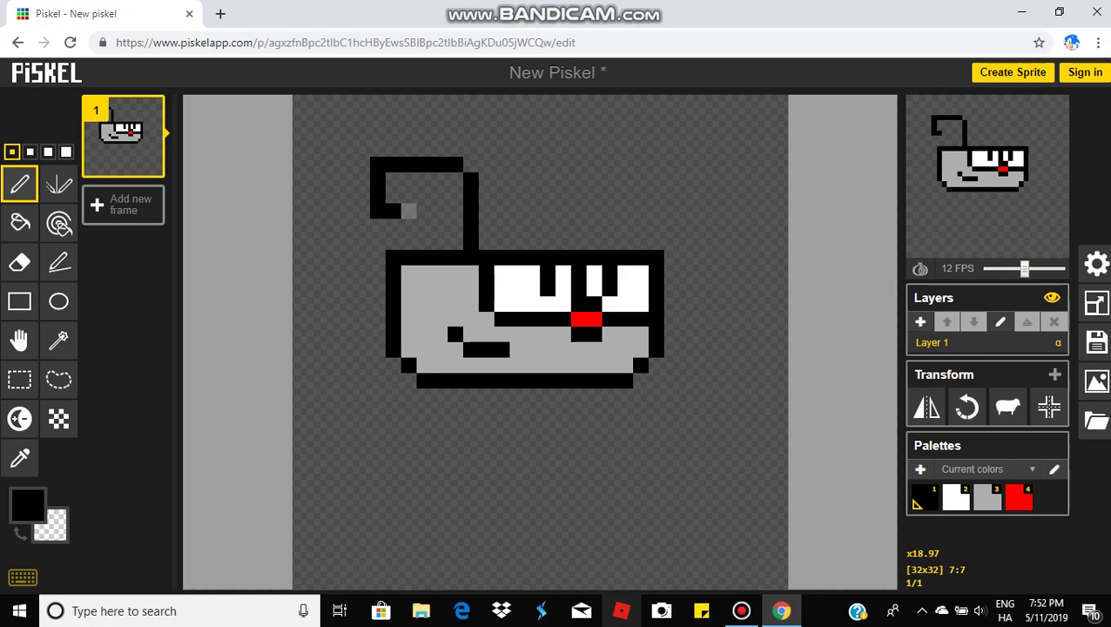
left_click(408, 210)
left_click(423, 225)
left_click(423, 241)
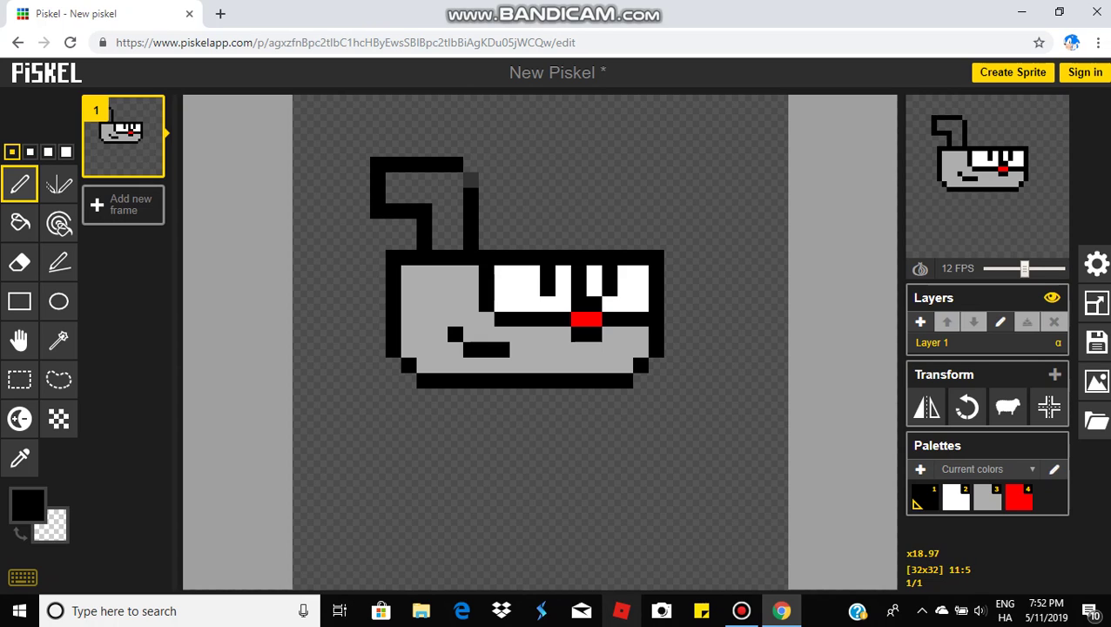
left_click(470, 165)
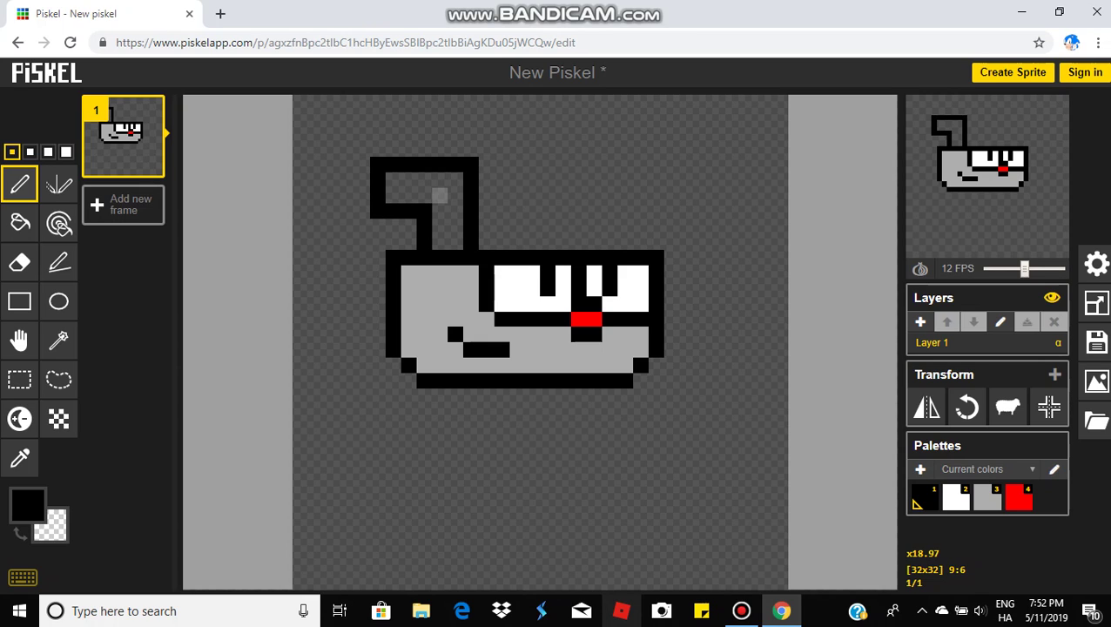
left_click_drag(440, 194, 456, 179)
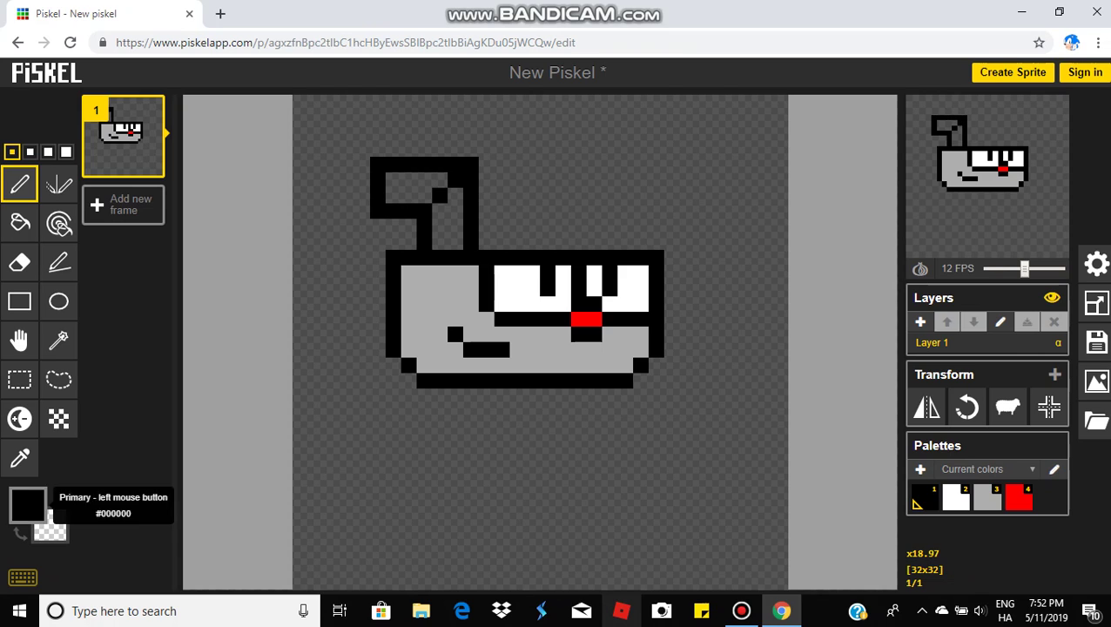
Paint the inside of the straw white, leaving a two-pixel stripe empty in both its vertical and horizontal parts
left_click(27, 504)
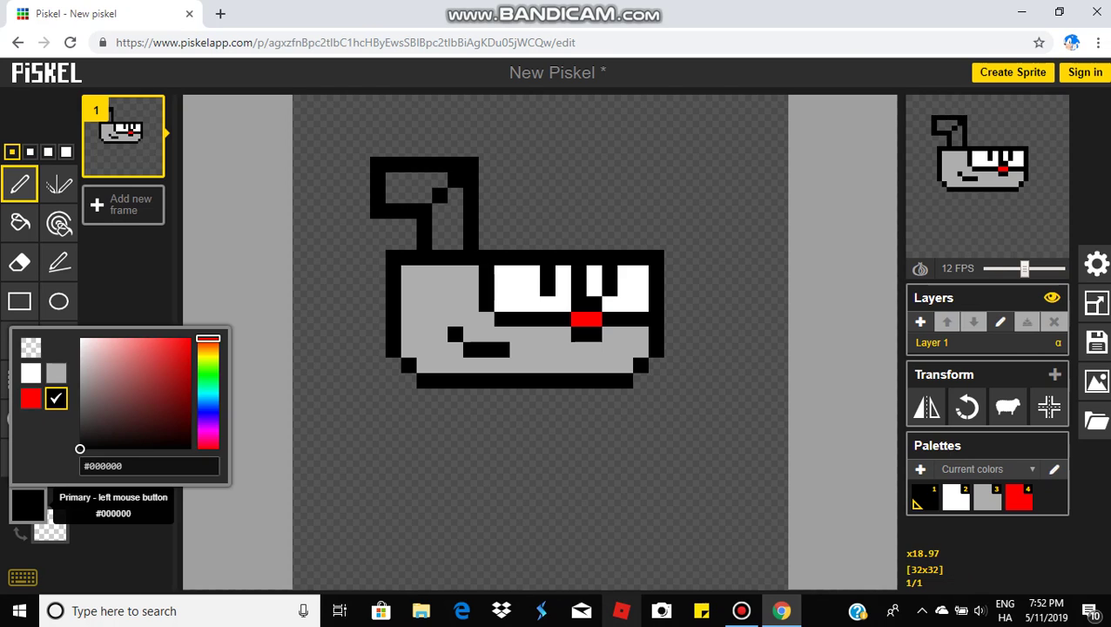
left_click(31, 373)
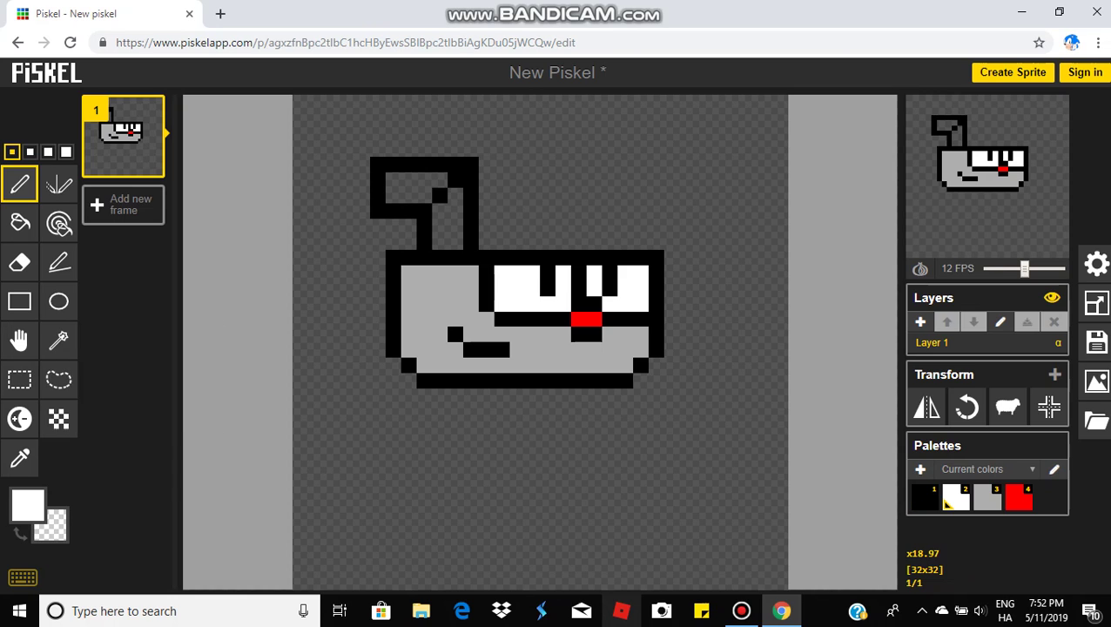
left_click(439, 241)
left_click(455, 241)
left_click(456, 194)
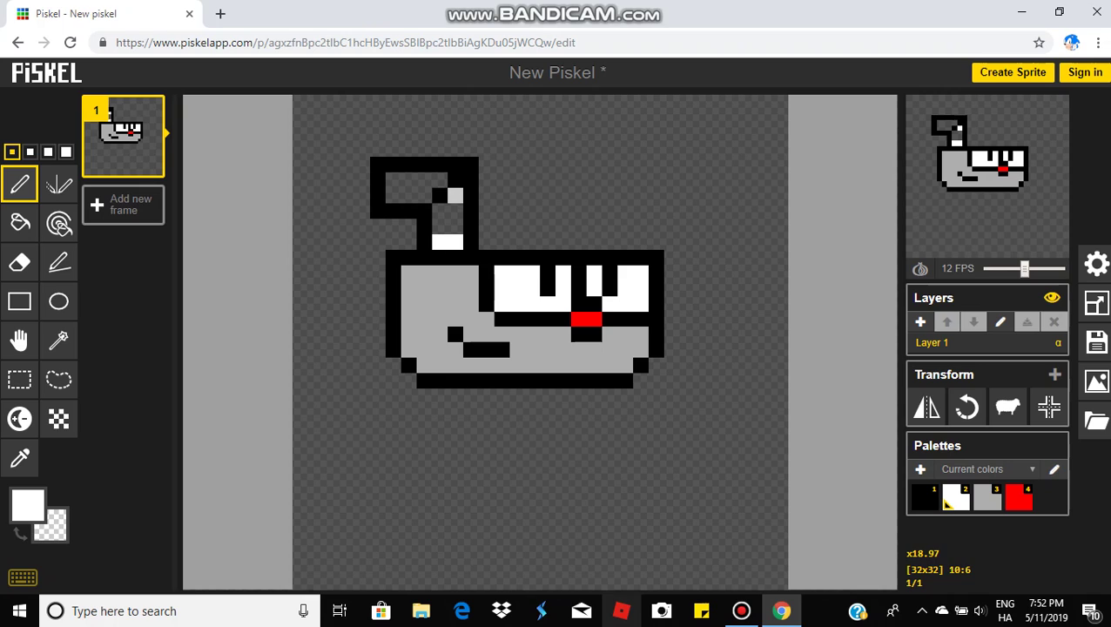
left_click(440, 209)
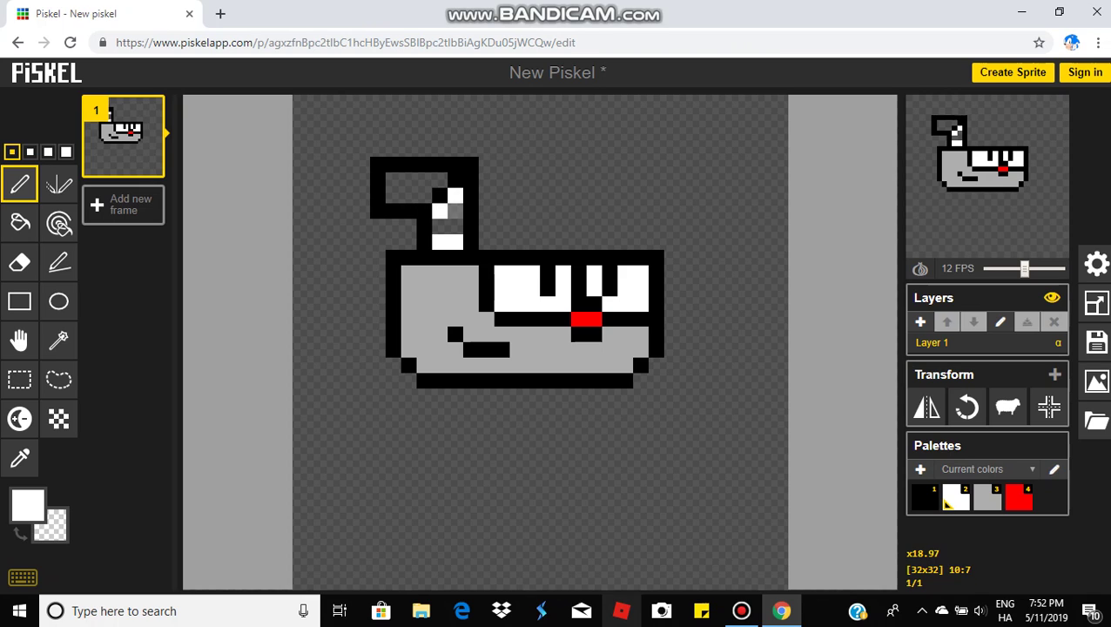
left_click(455, 211)
left_click(424, 180)
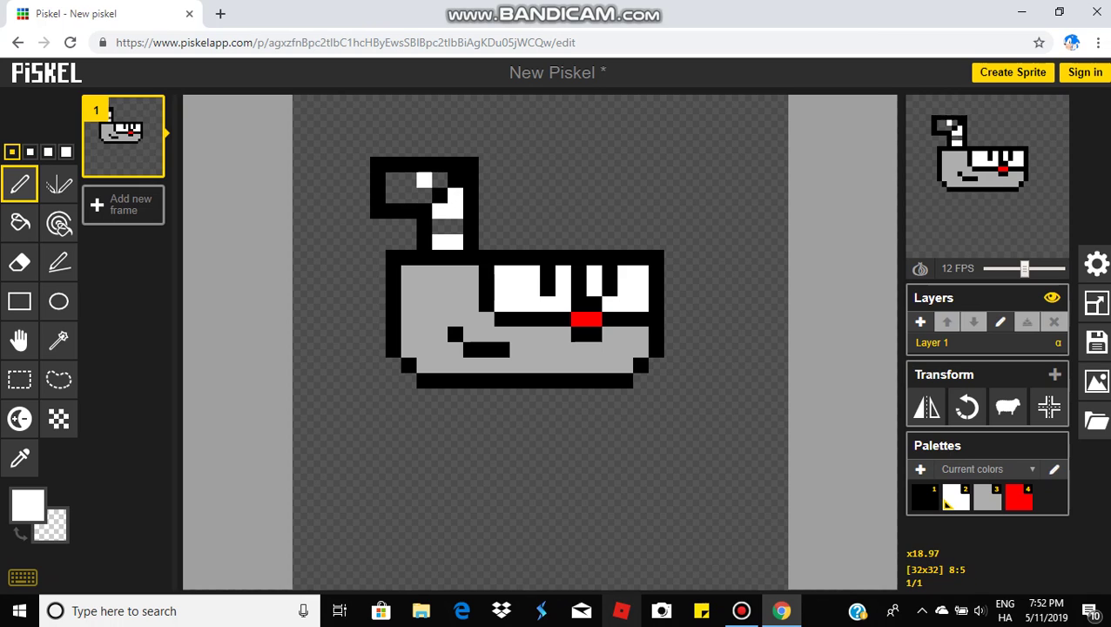
left_click(424, 196)
left_click(440, 181)
left_click(393, 180)
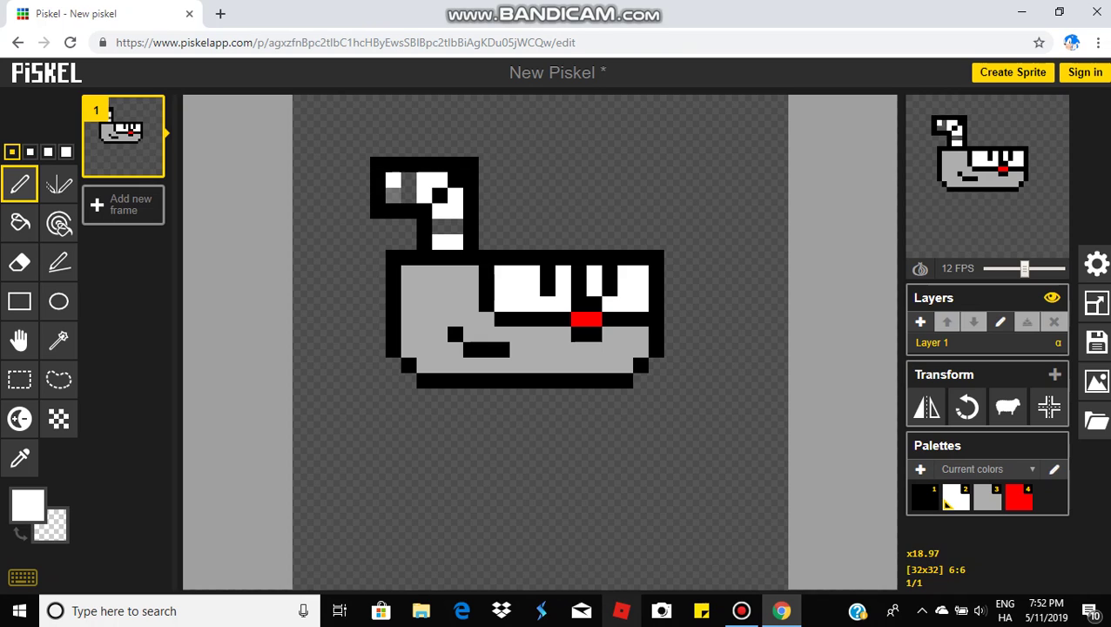
left_click(393, 196)
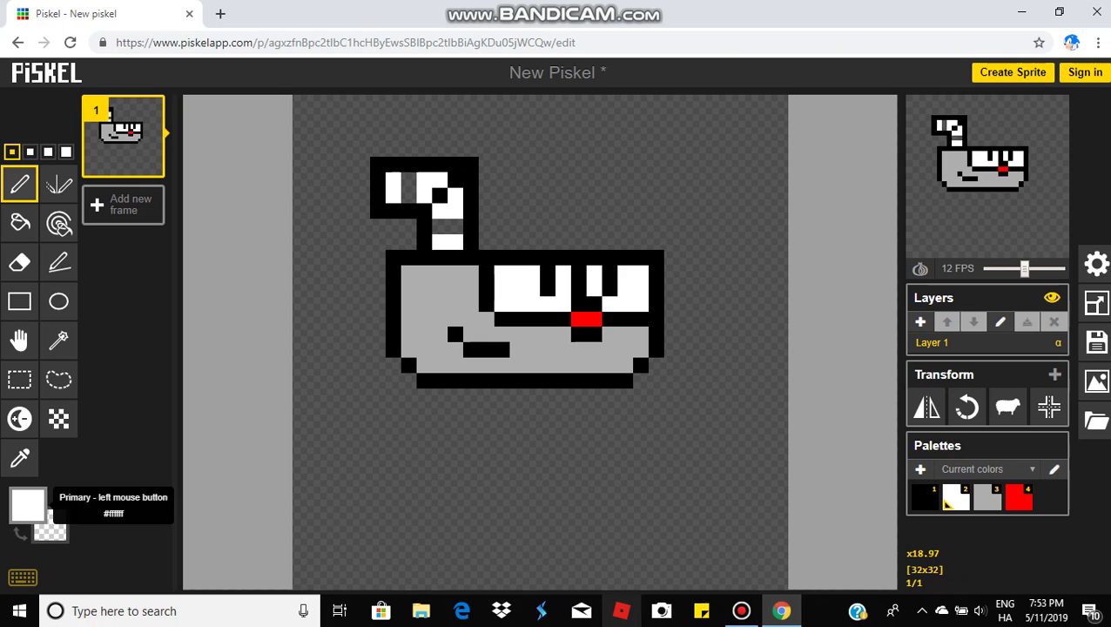
Paint the two empty stripes inside the straw red
left_click(28, 504)
left_click(31, 397)
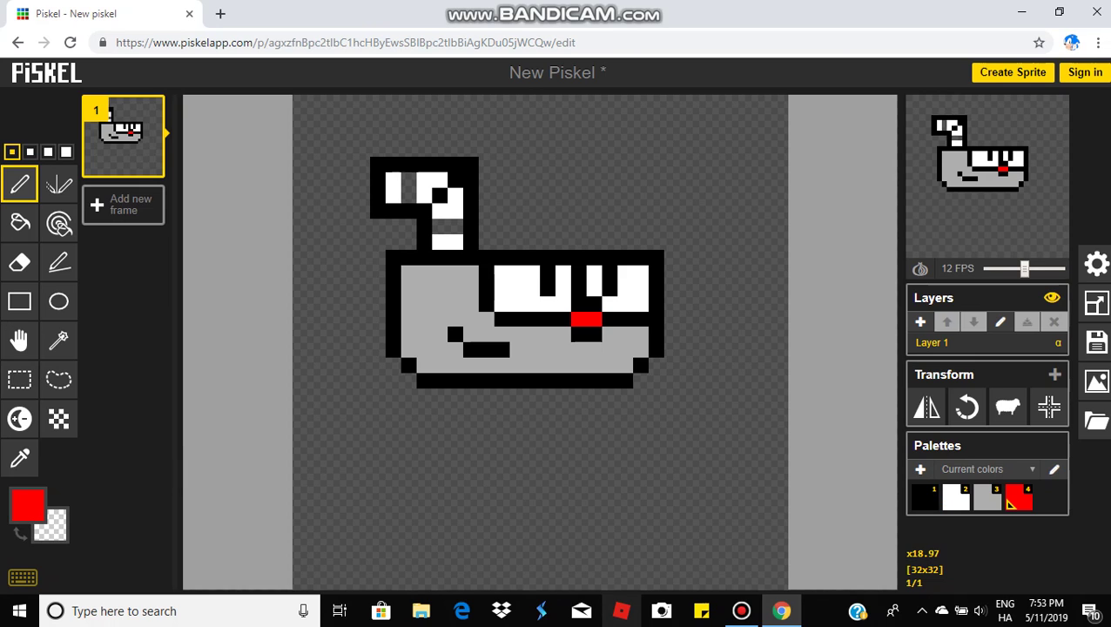
left_click(407, 180)
left_click_drag(440, 225, 455, 226)
Draw the left leg in black below the head, stepping two pixels diagonally down-left and continuing five pixels straight down
left_click(28, 503)
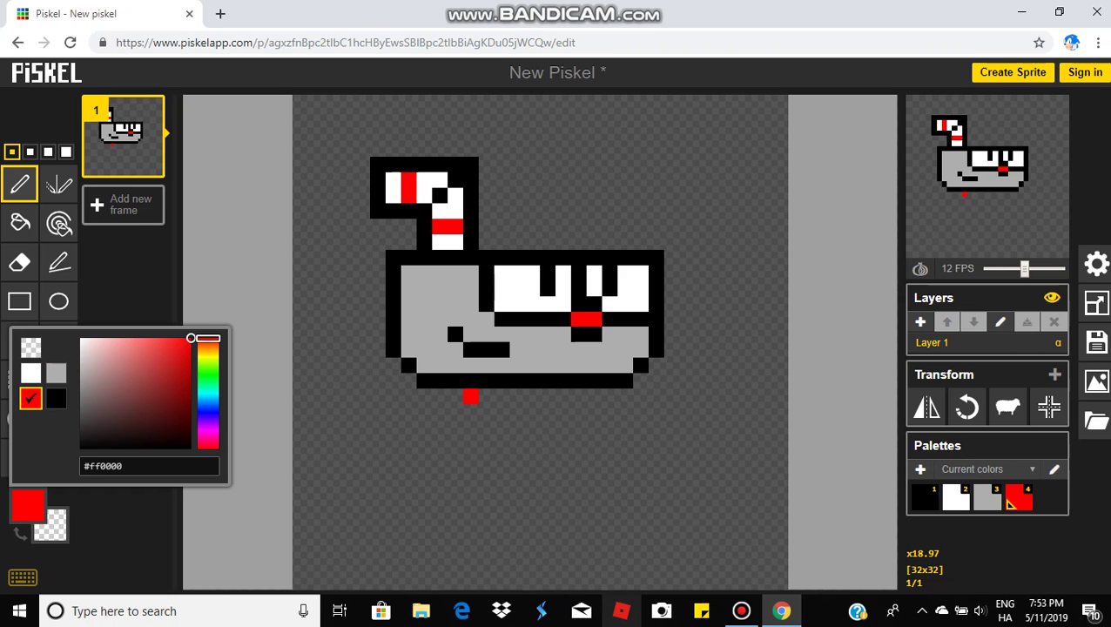
left_click(55, 397)
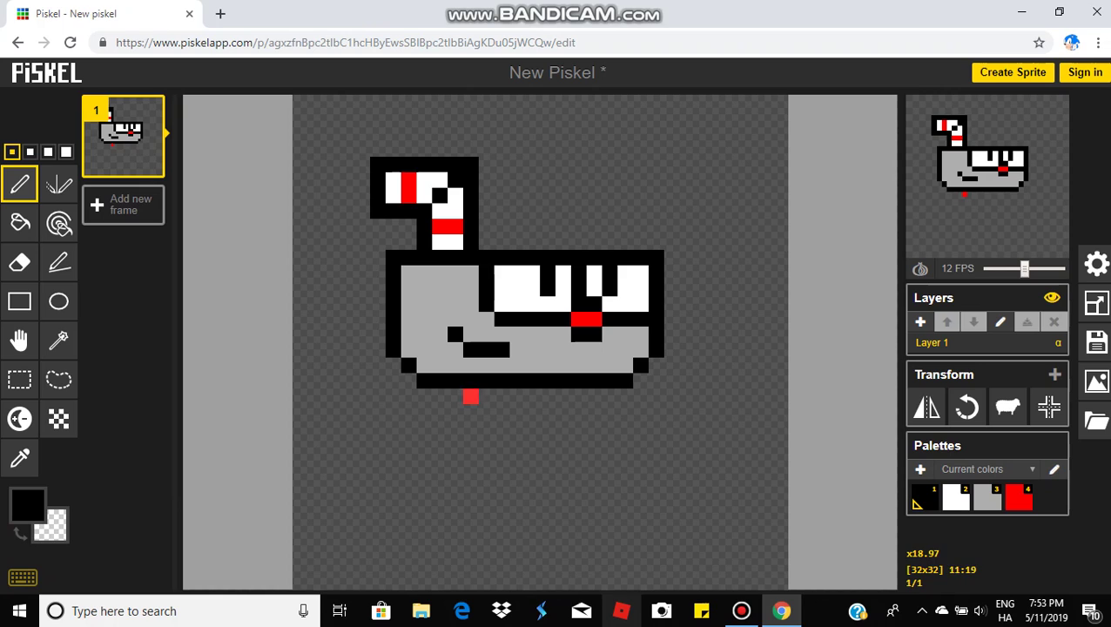
left_click(470, 395)
left_click(453, 410)
left_click(438, 427)
key("ctrl+z")
left_click_drag(439, 427, 439, 488)
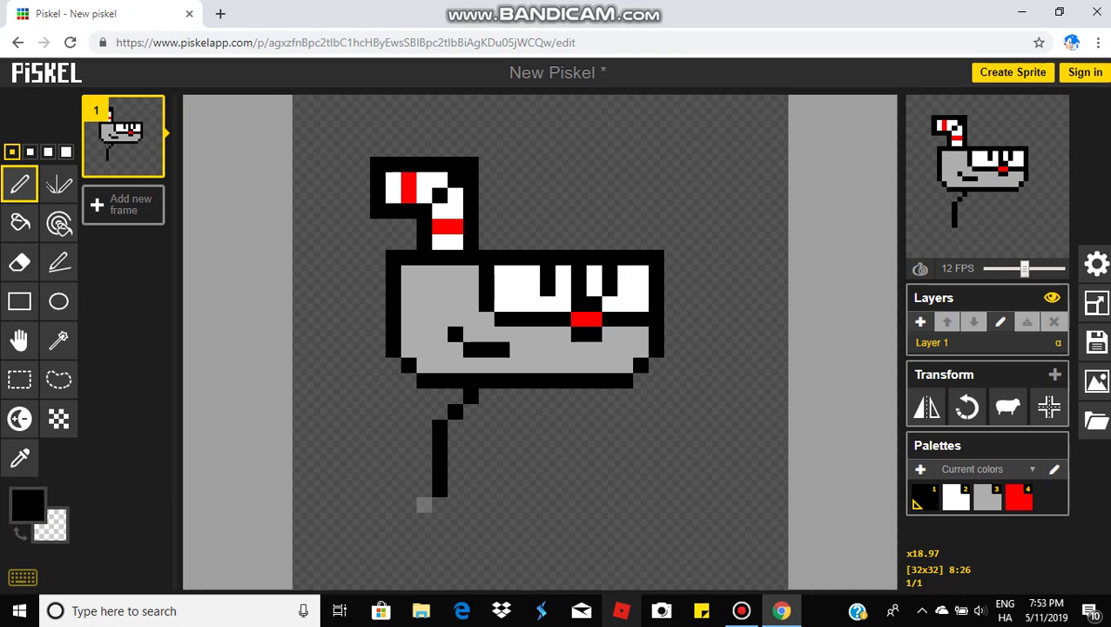
Outline a flat oval foot in black at the end of the left leg, with a four-pixel-wide sole
left_click(424, 504)
left_click(440, 519)
left_click(454, 519)
left_click(486, 520)
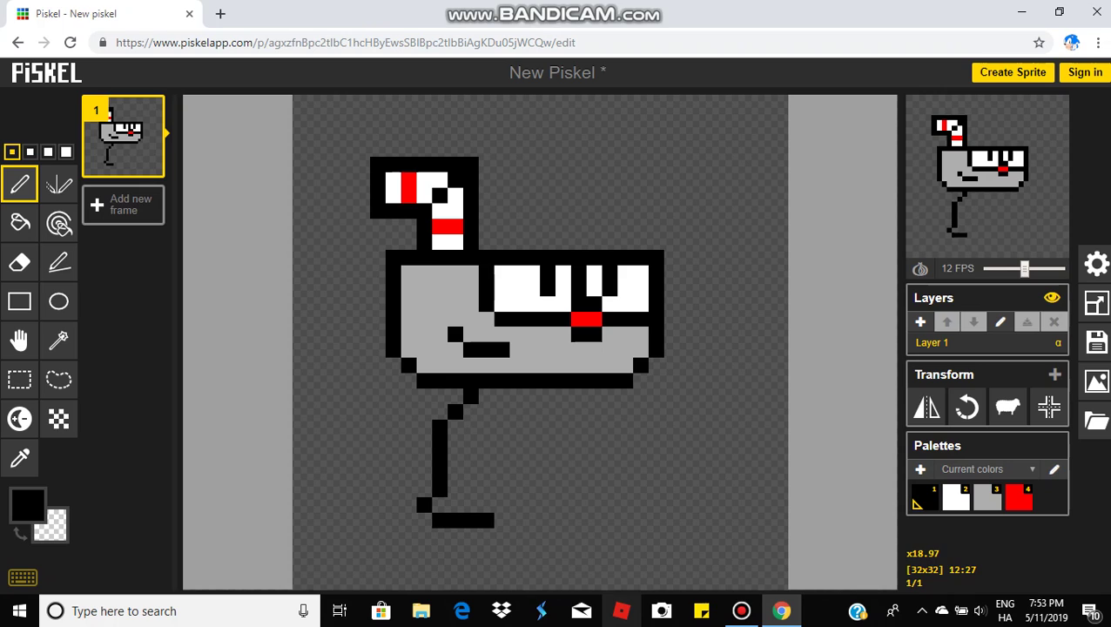
left_click(502, 504)
left_click(485, 489)
left_click(454, 489)
left_click(470, 488)
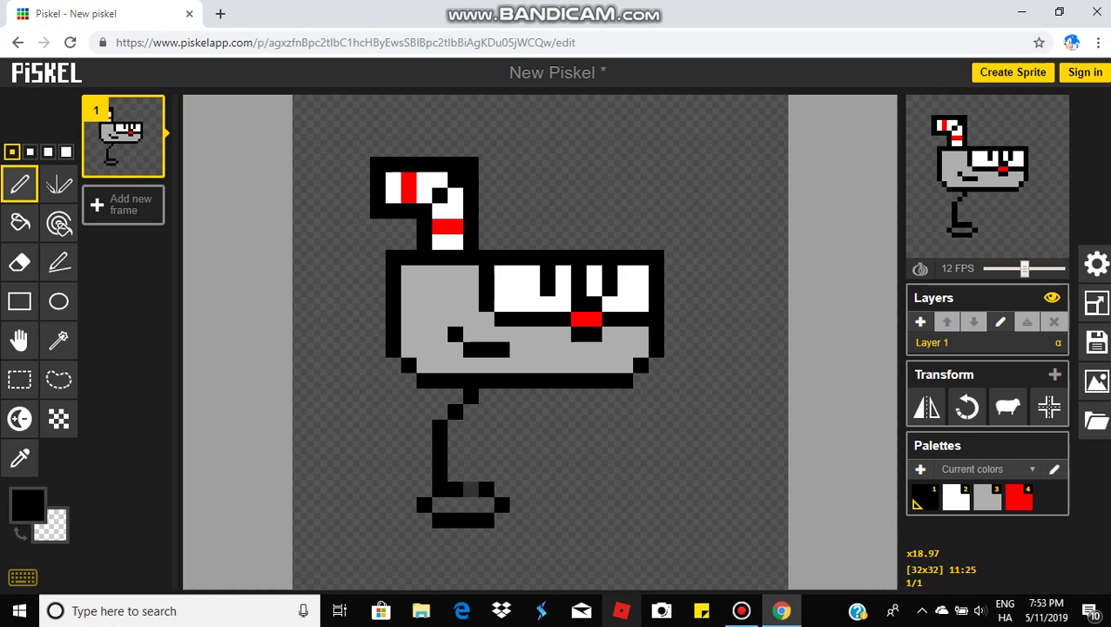
Draw the right leg in black below the head, stepping two pixels diagonally down-right and continuing five pixels straight down
left_click(593, 395)
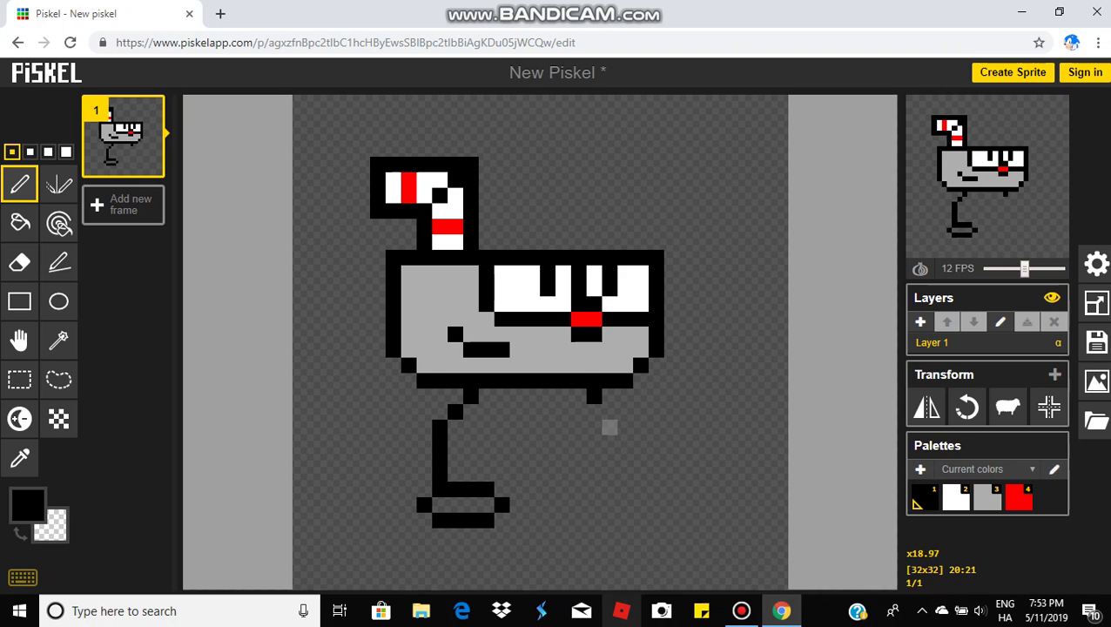
left_click(608, 411)
left_click(624, 426)
left_click(624, 442)
left_click(624, 458)
left_click(624, 474)
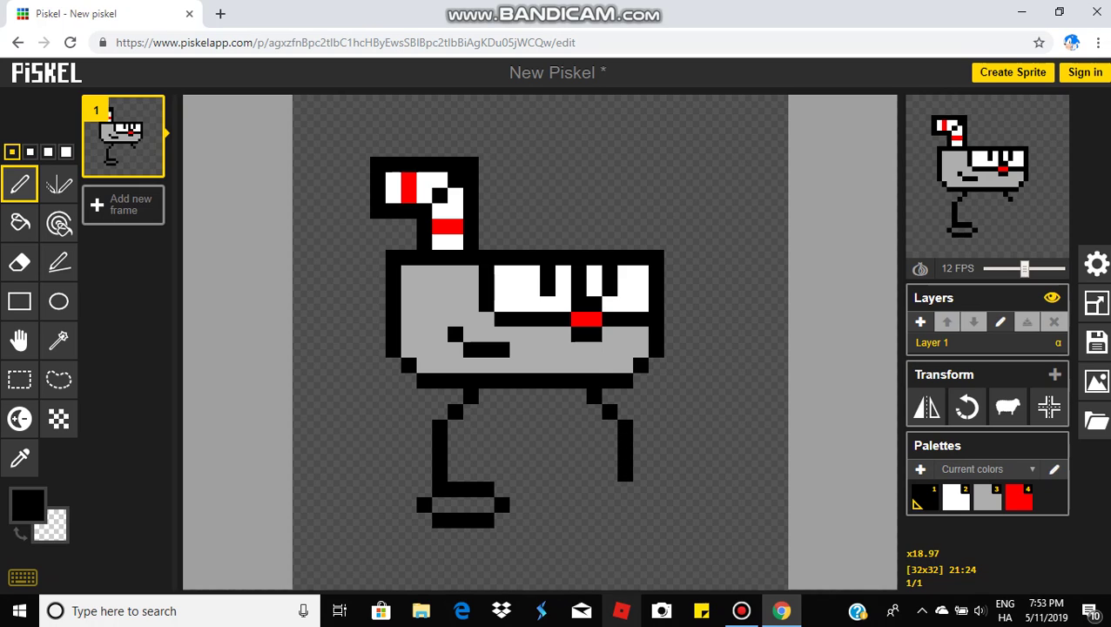
left_click(625, 490)
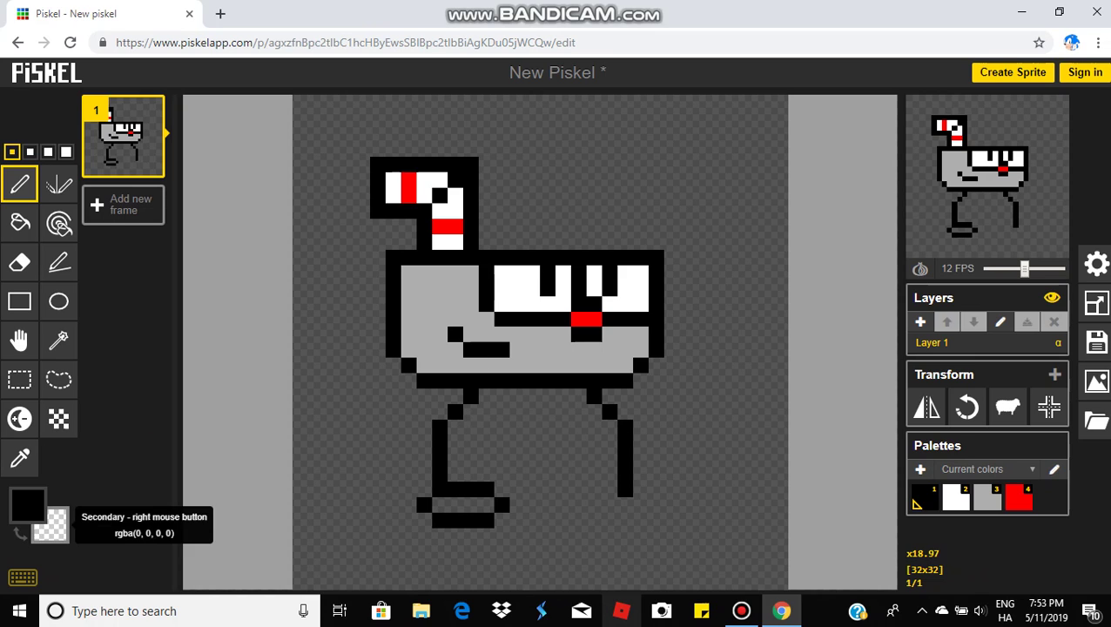
Erase the right leg's straight section and redraw it in black one pixel further left, continuing four pixels down from the diagonal
left_click(20, 533)
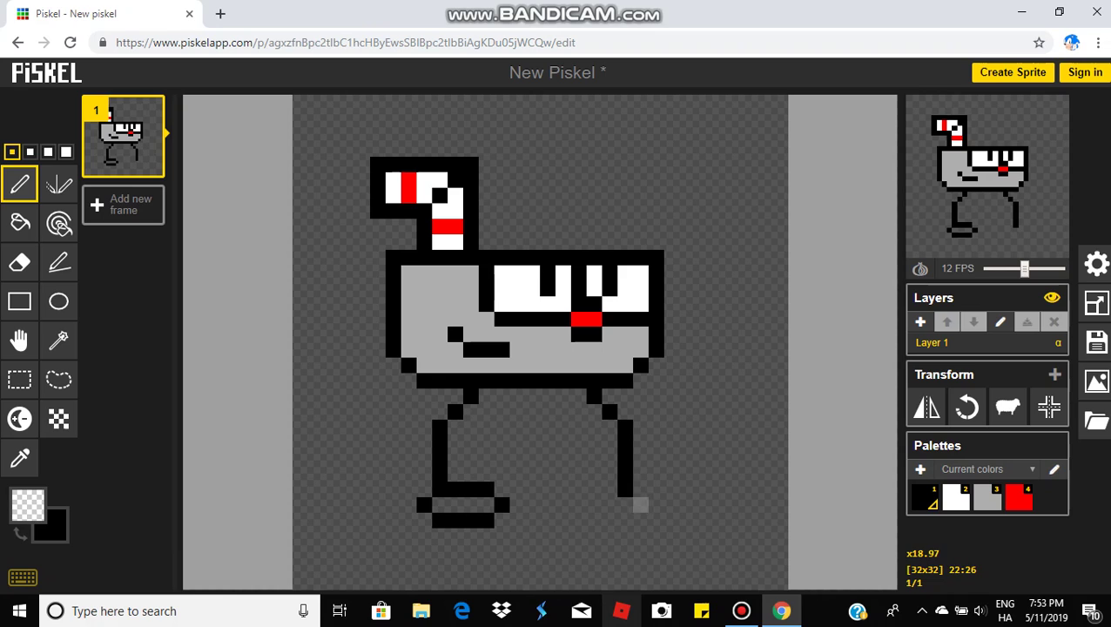
left_click_drag(624, 489, 624, 425)
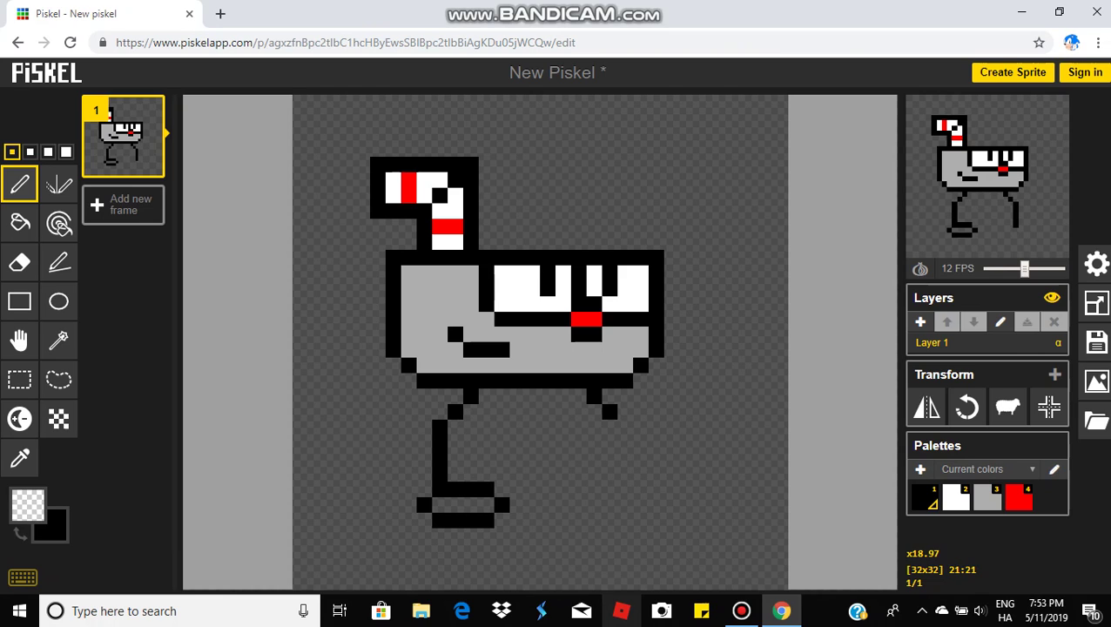
left_click(20, 533)
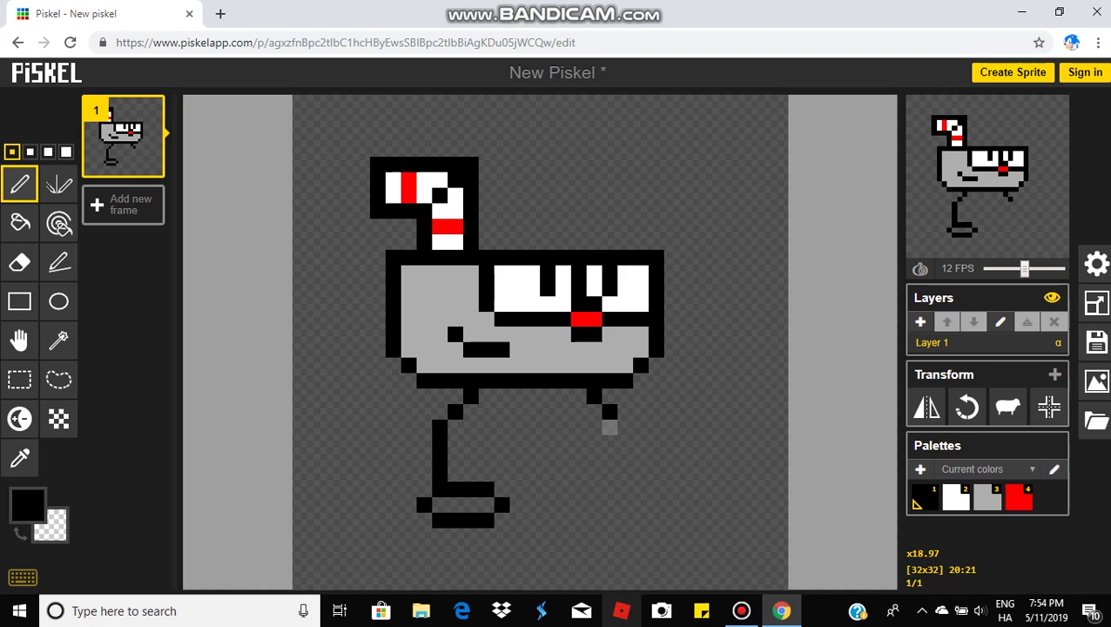
left_click_drag(608, 425, 608, 458)
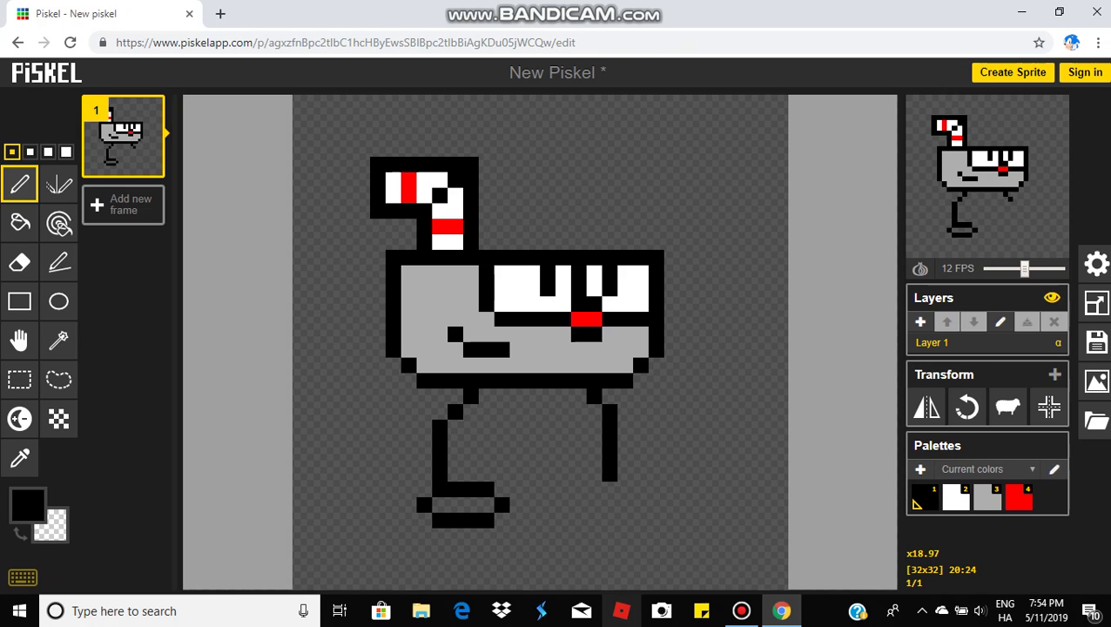
left_click(609, 472)
Draw the arm's inner edge in black, two pixels straight up from the cuff and two pixels diagonally up-right
left_click(485, 472)
left_click(484, 456)
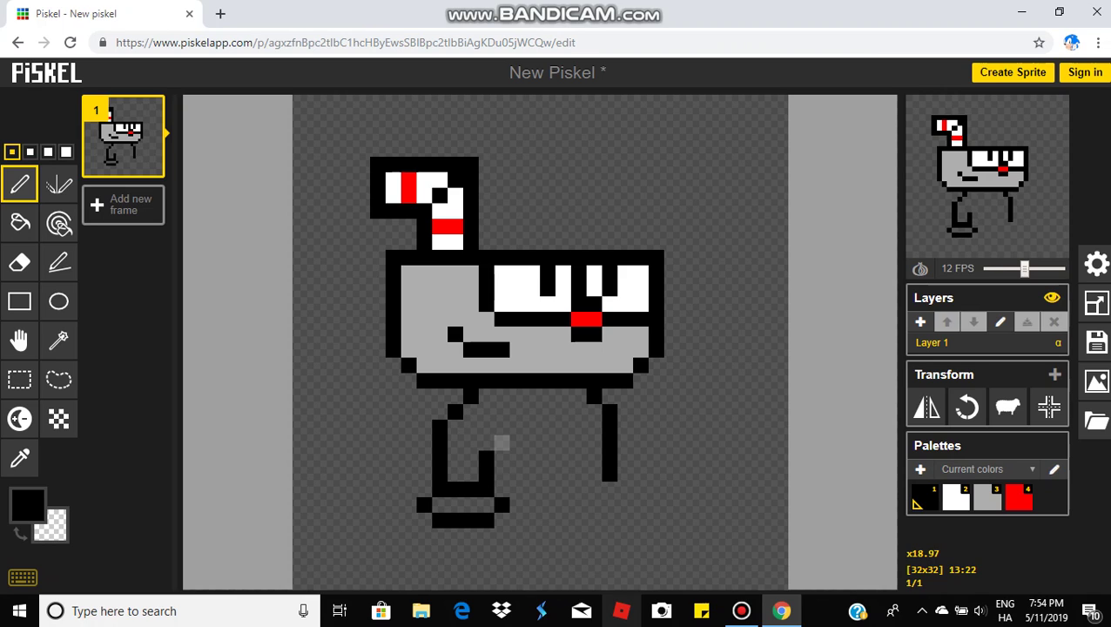
left_click(501, 443)
left_click(517, 427)
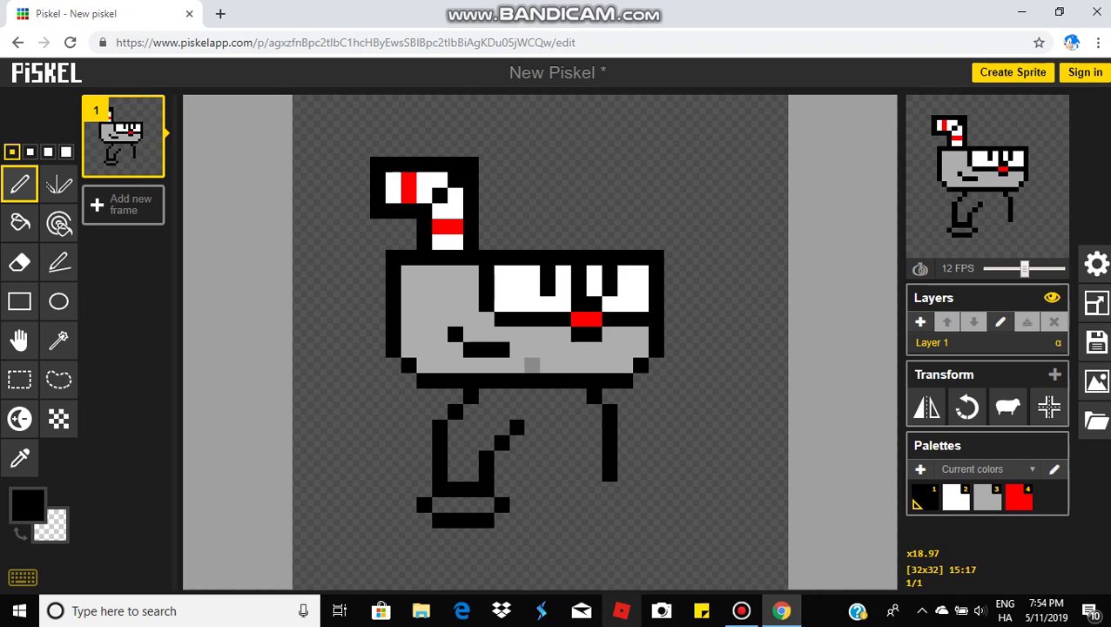
Outline a rounded hand in black below the cuff, with its left side, a six-pixel base on the canvas's bottom row and a right side
left_click(424, 533)
left_click(408, 551)
left_click(408, 565)
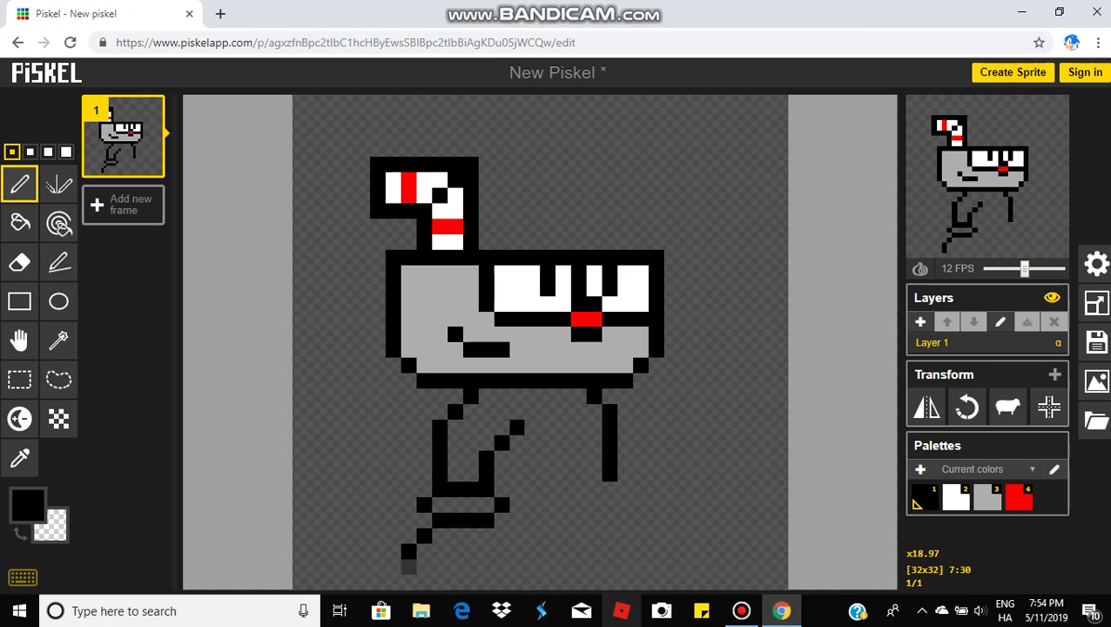
left_click_drag(424, 581, 453, 581)
left_click(470, 581)
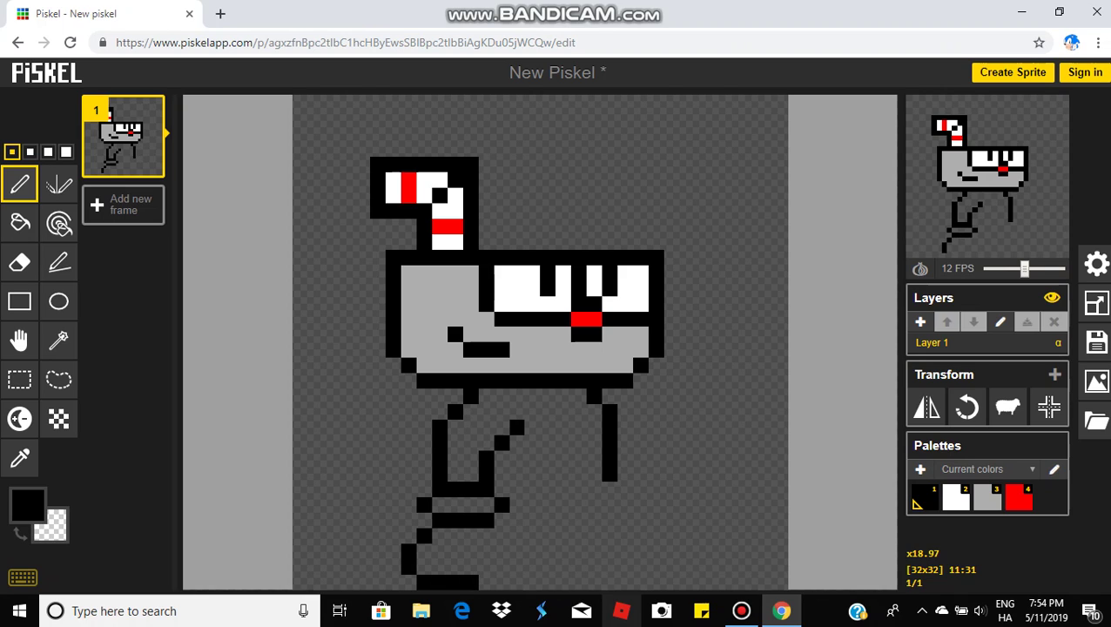
left_click(485, 581)
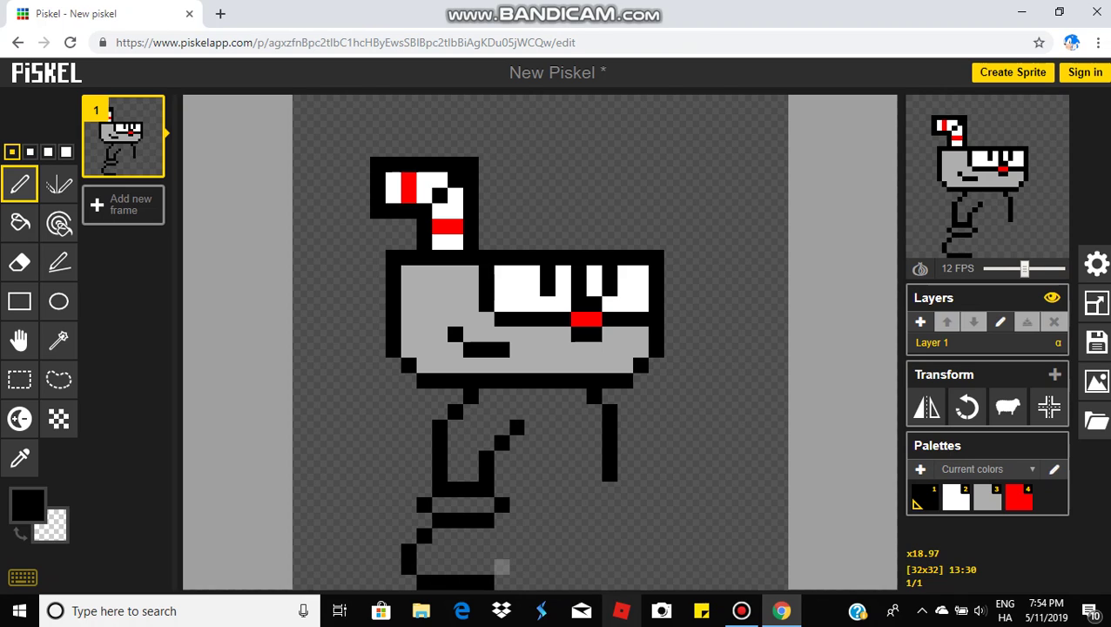
left_click(501, 565)
left_click(501, 550)
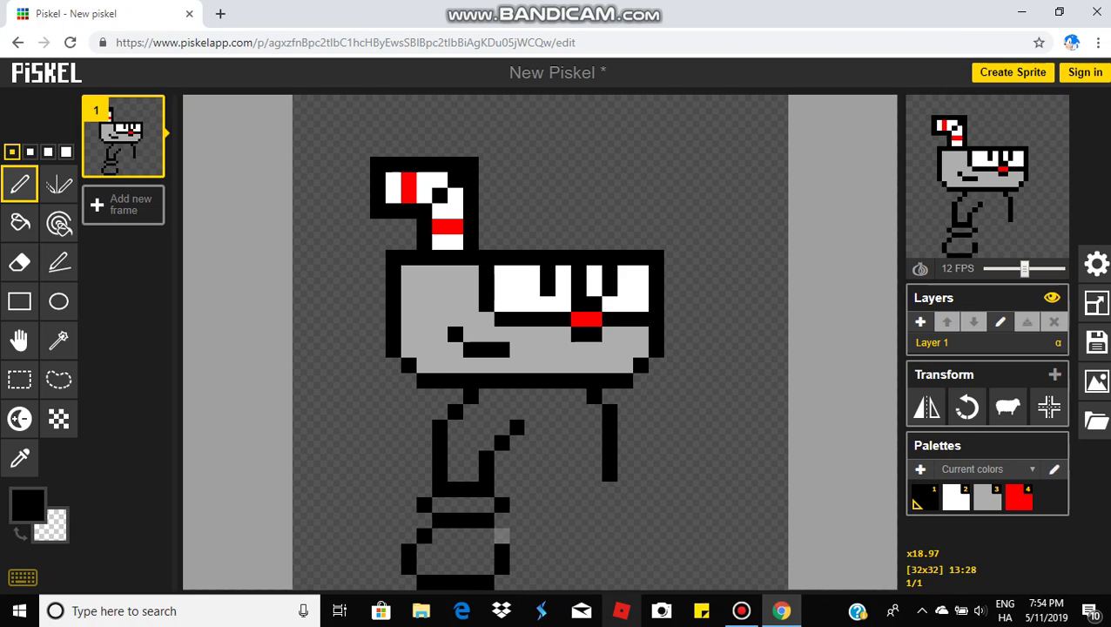
left_click(500, 581)
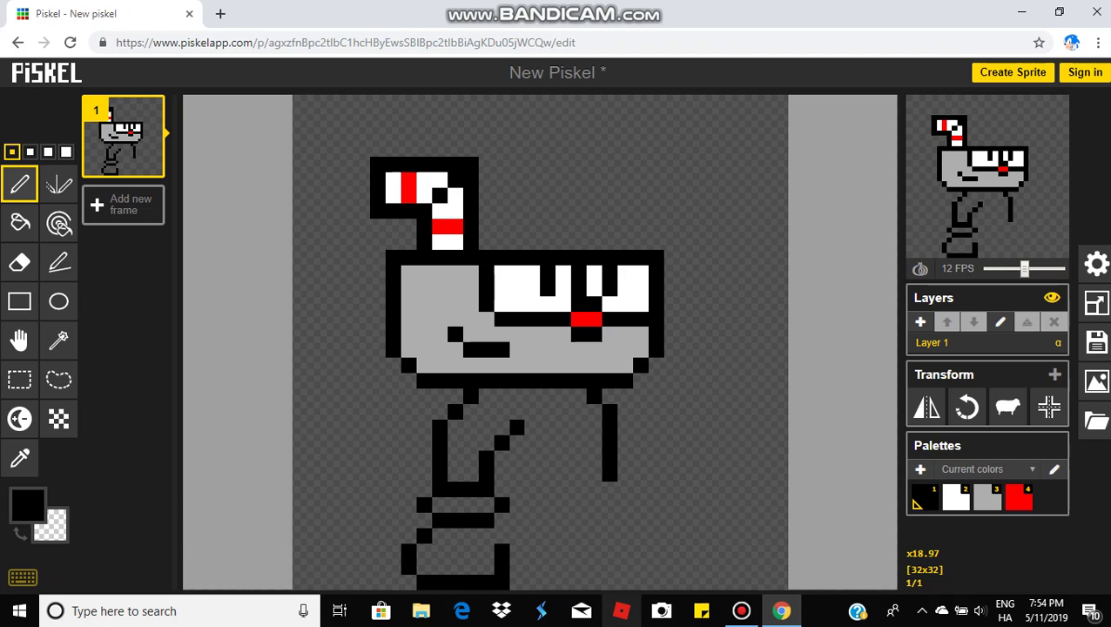
Erase the hand's two-pixel right side and redraw it in black one pixel further right, closing the outline diagonally up to the cuff
left_click(20, 532)
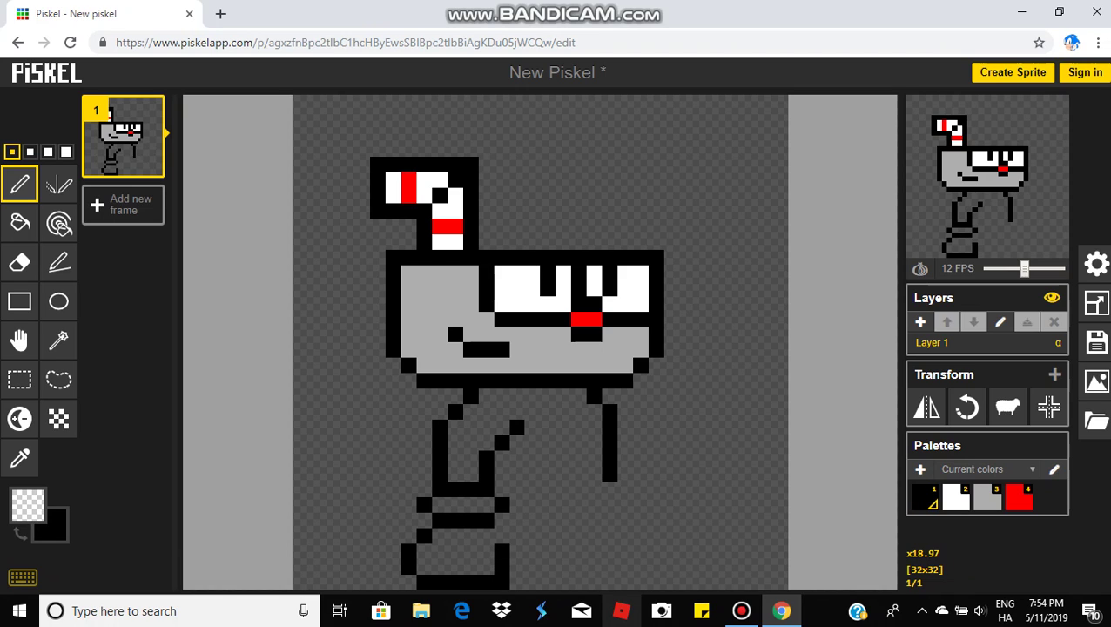
left_click(500, 550)
left_click(500, 565)
left_click(20, 532)
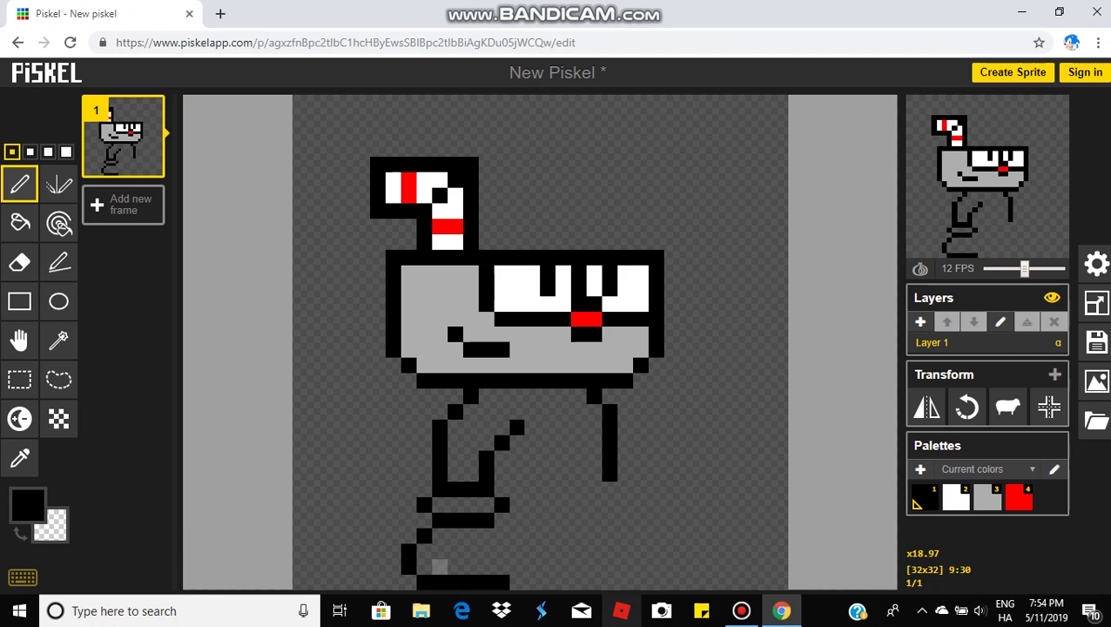
left_click(516, 566)
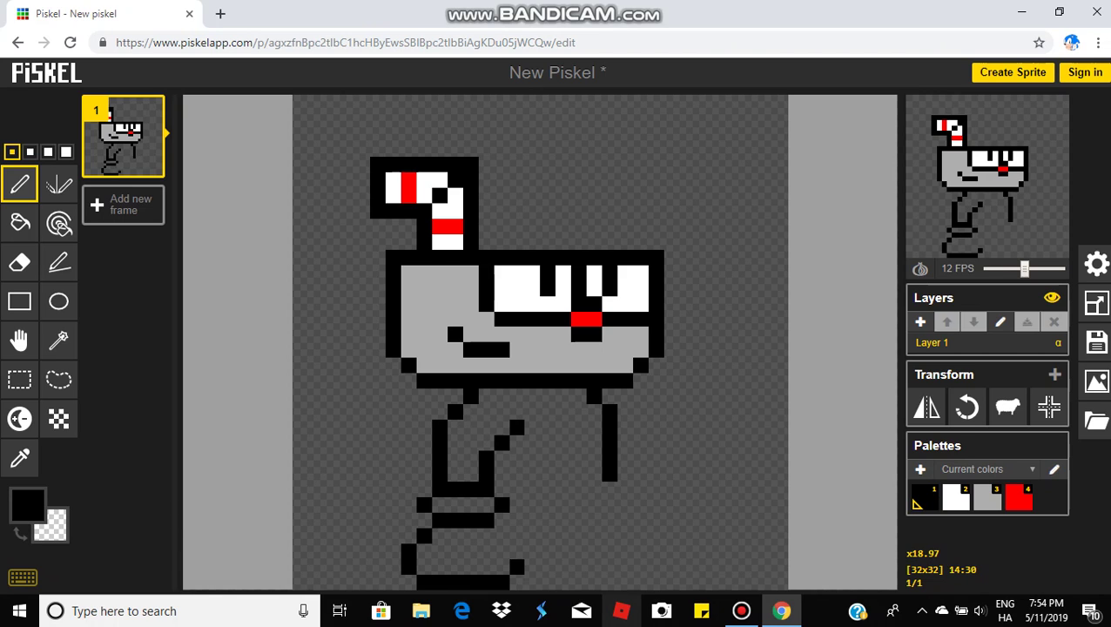
left_click(516, 550)
left_click(500, 534)
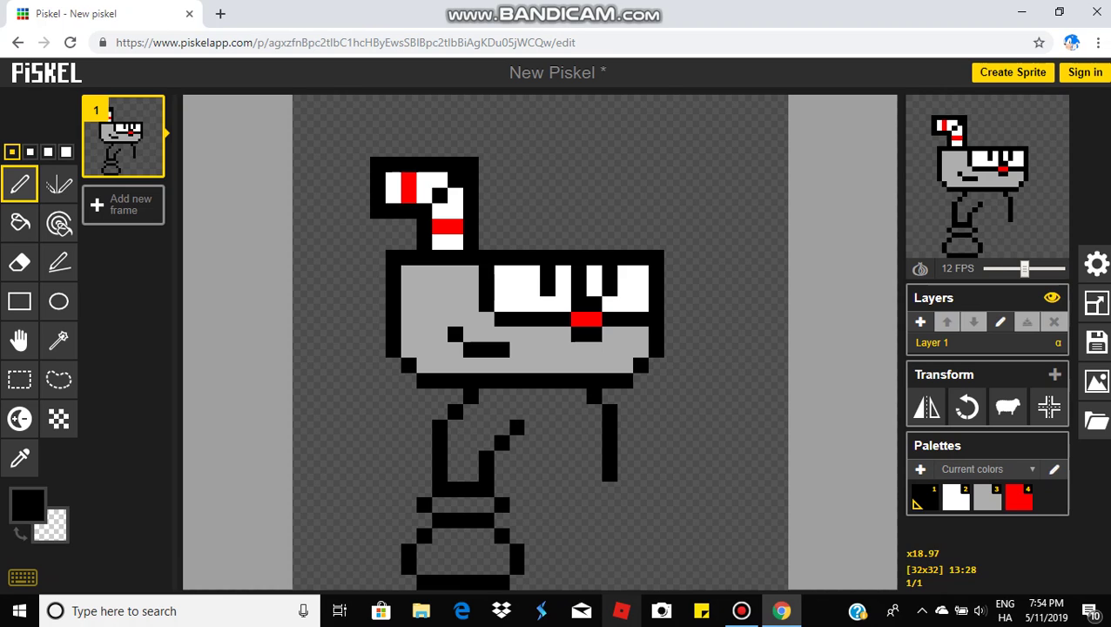
Extend the body's right edge in black to the canvas's bottom row, stepping outward at hip level, and draw a waist line across to the cuff
left_click(608, 488)
left_click(608, 504)
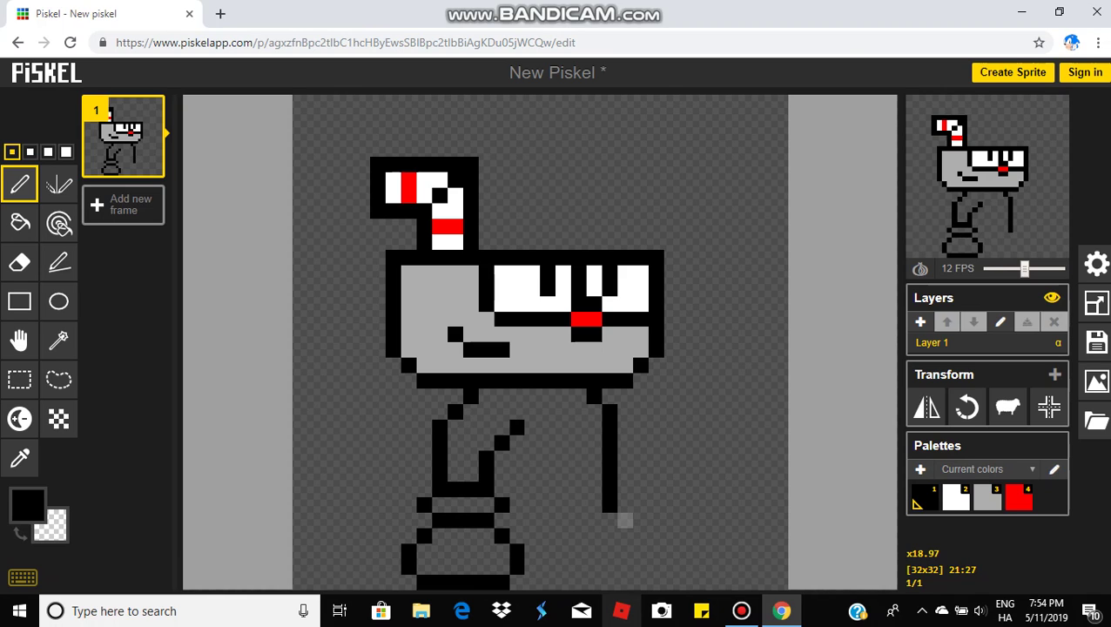
left_click(623, 520)
left_click(623, 534)
left_click(625, 566)
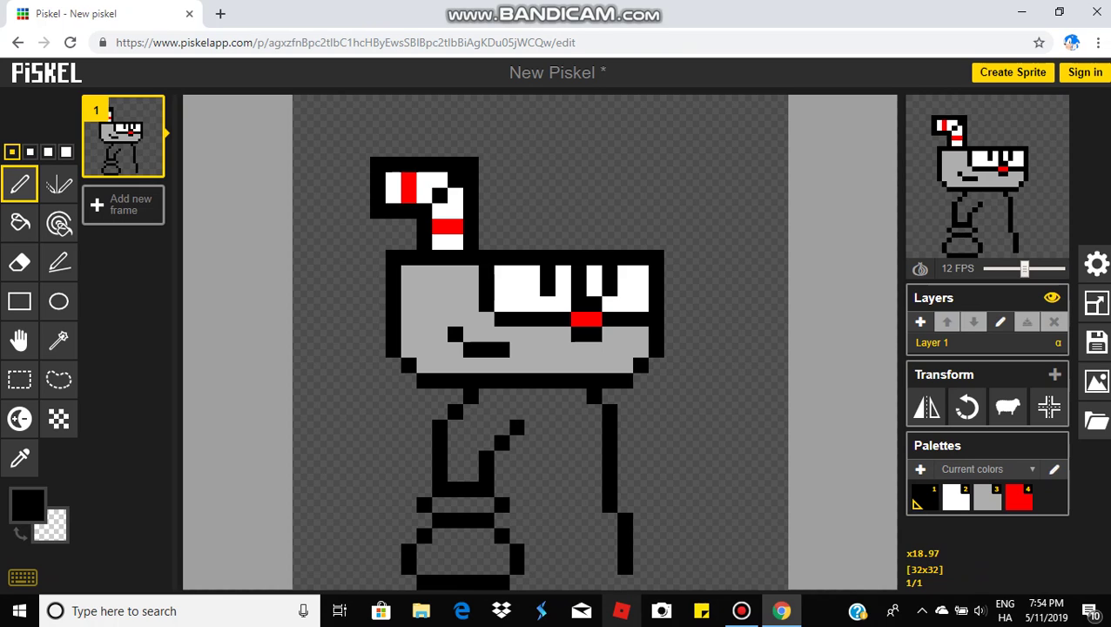
left_click(609, 581)
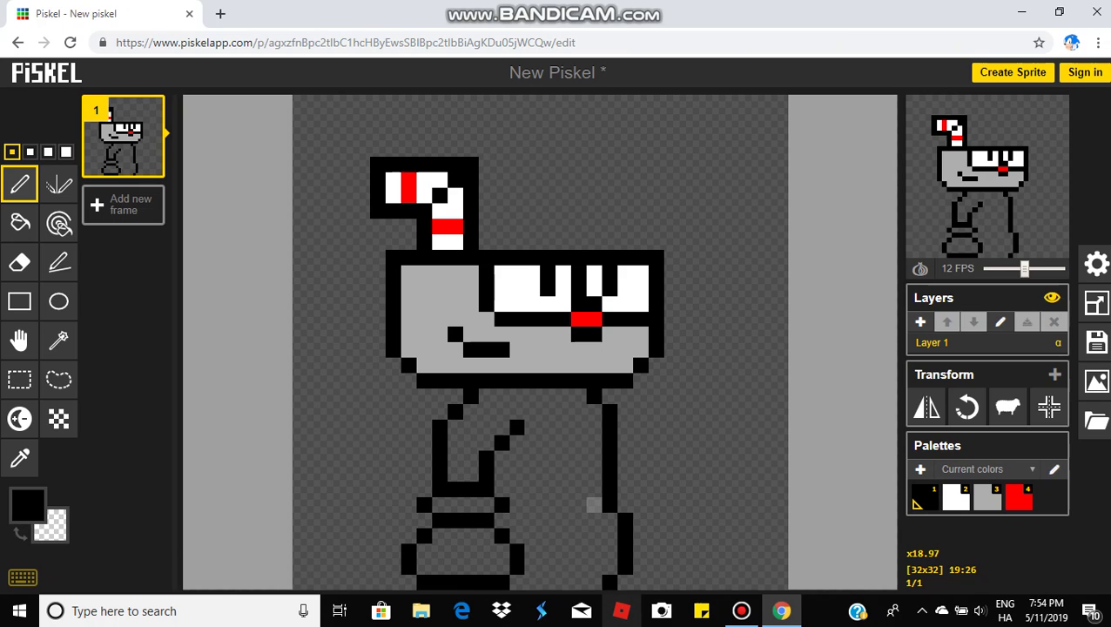
left_click_drag(592, 504, 501, 505)
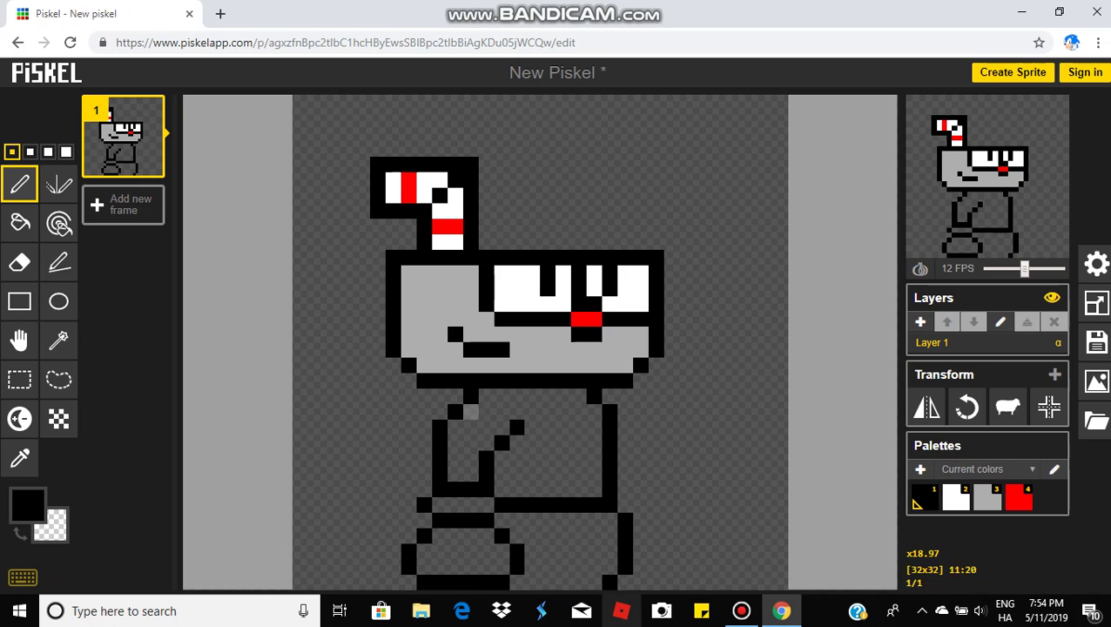
Fill the trousers area below the waist line with red #ff0000
left_click(27, 503)
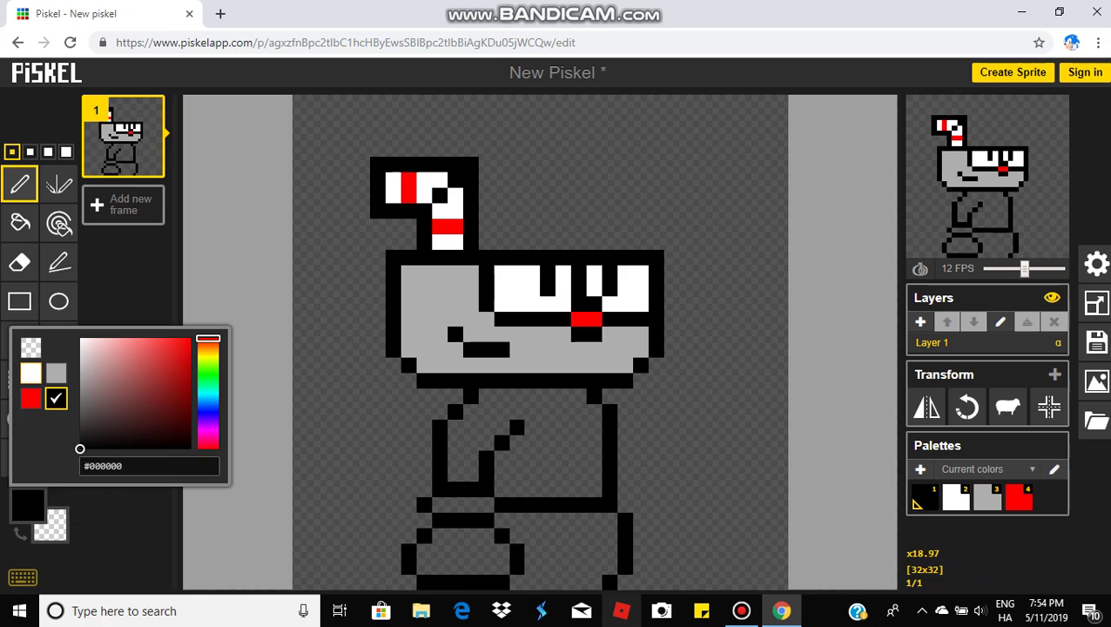
left_click(30, 397)
left_click(20, 222)
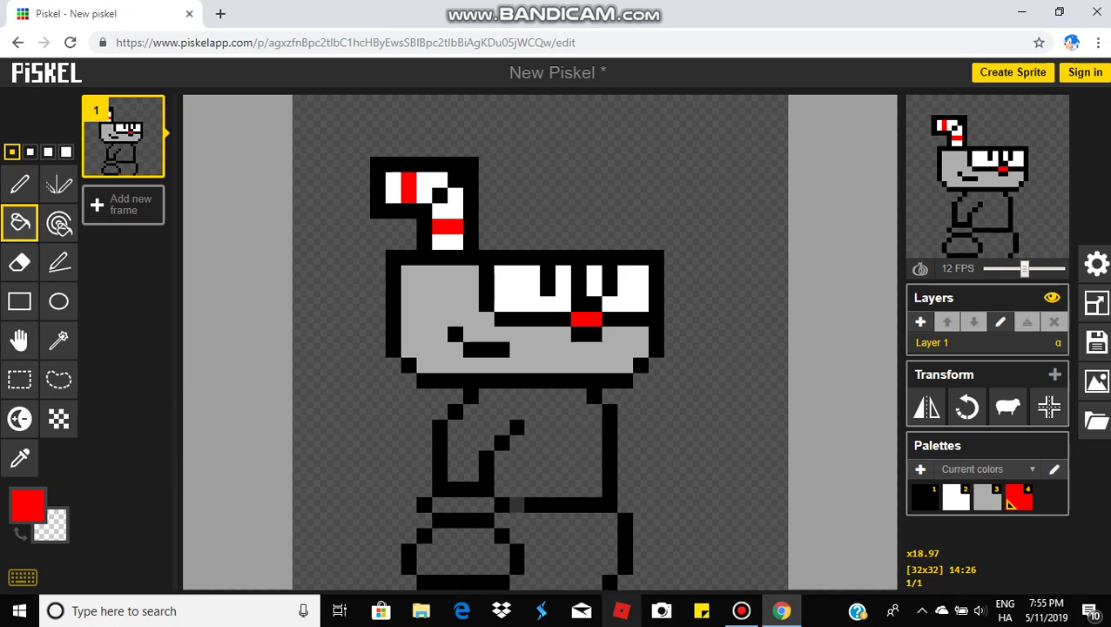
left_click(546, 533)
Fill the hand and the cuff above it with white
left_click(27, 504)
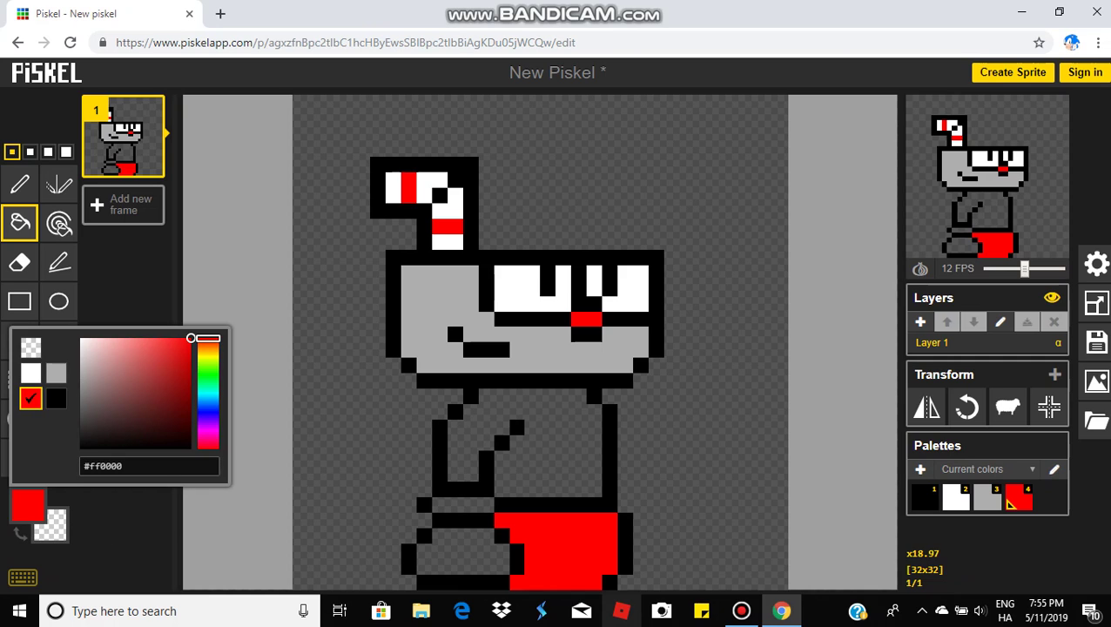
left_click(31, 372)
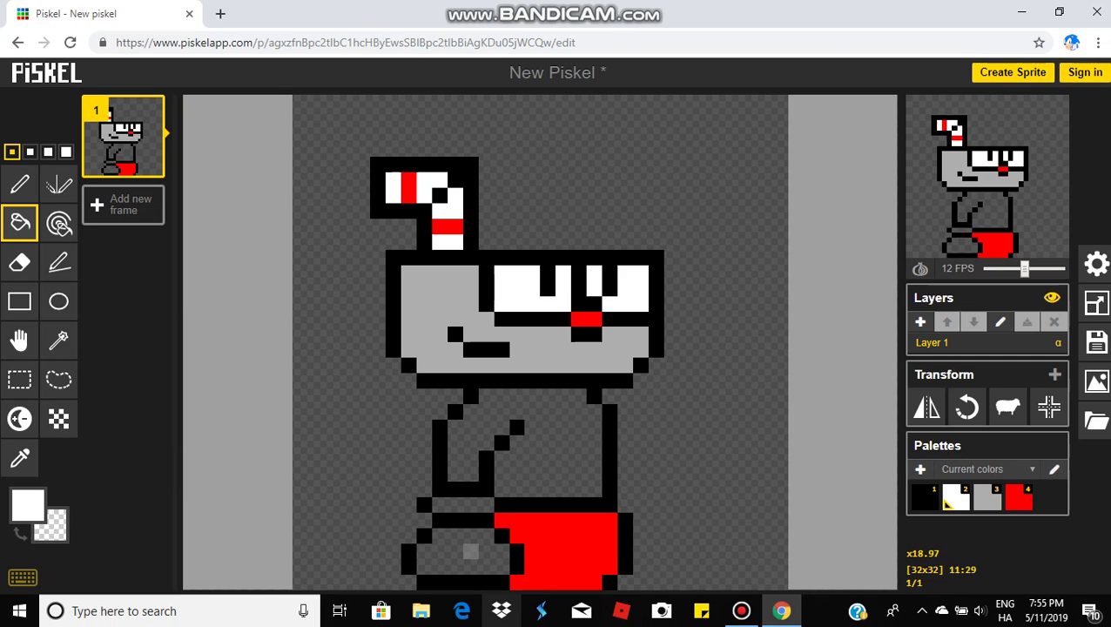
left_click(471, 547)
left_click(455, 504)
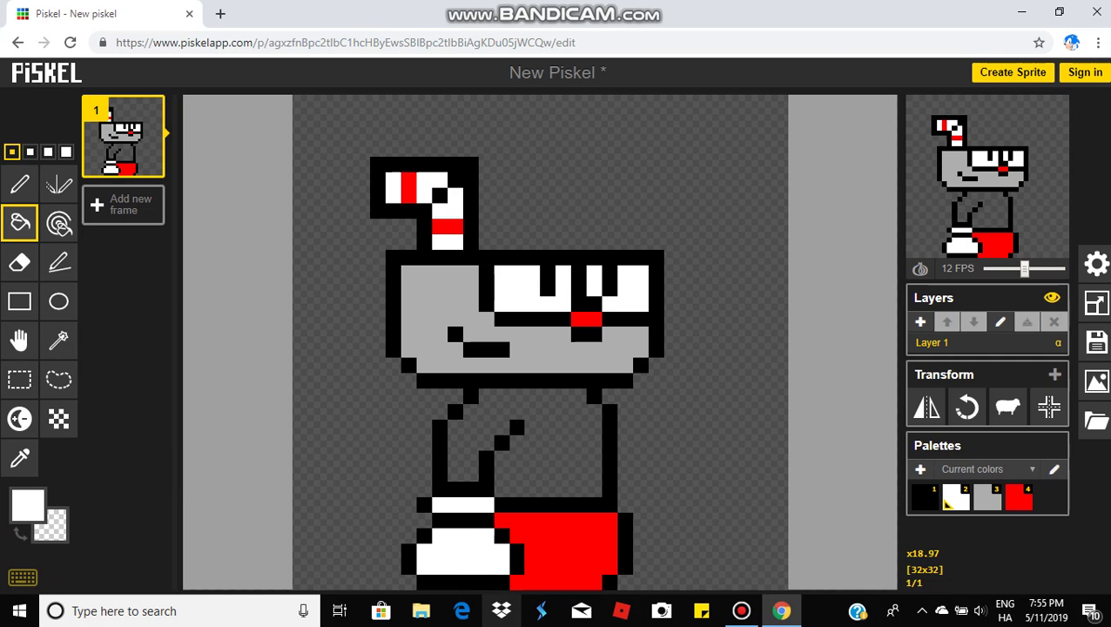
left_click(19, 531)
left_click(740, 610)
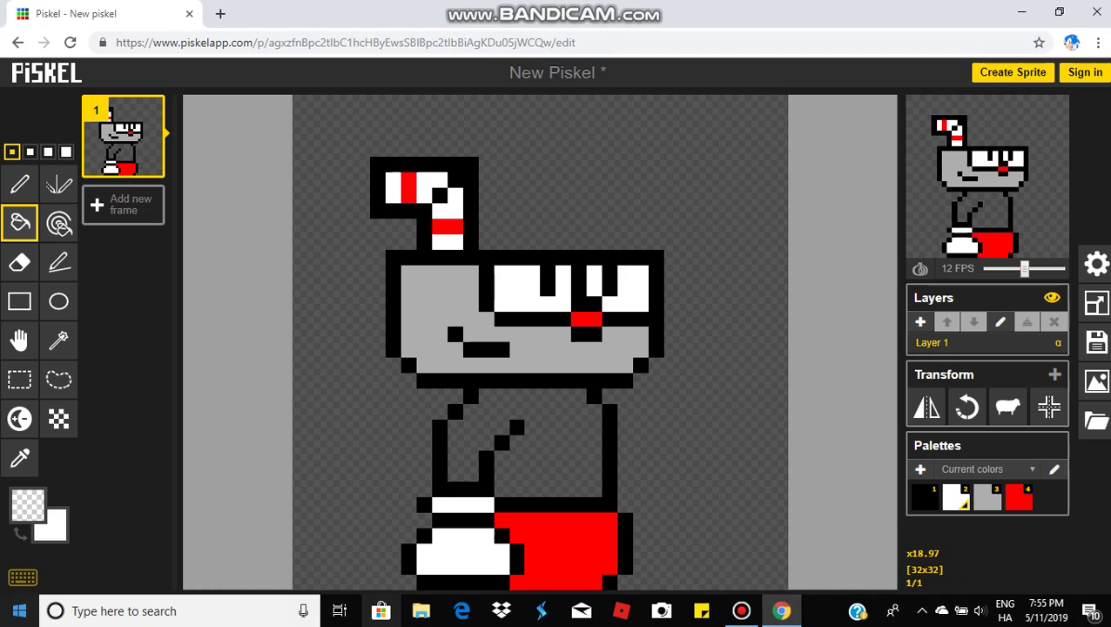
left_click(20, 533)
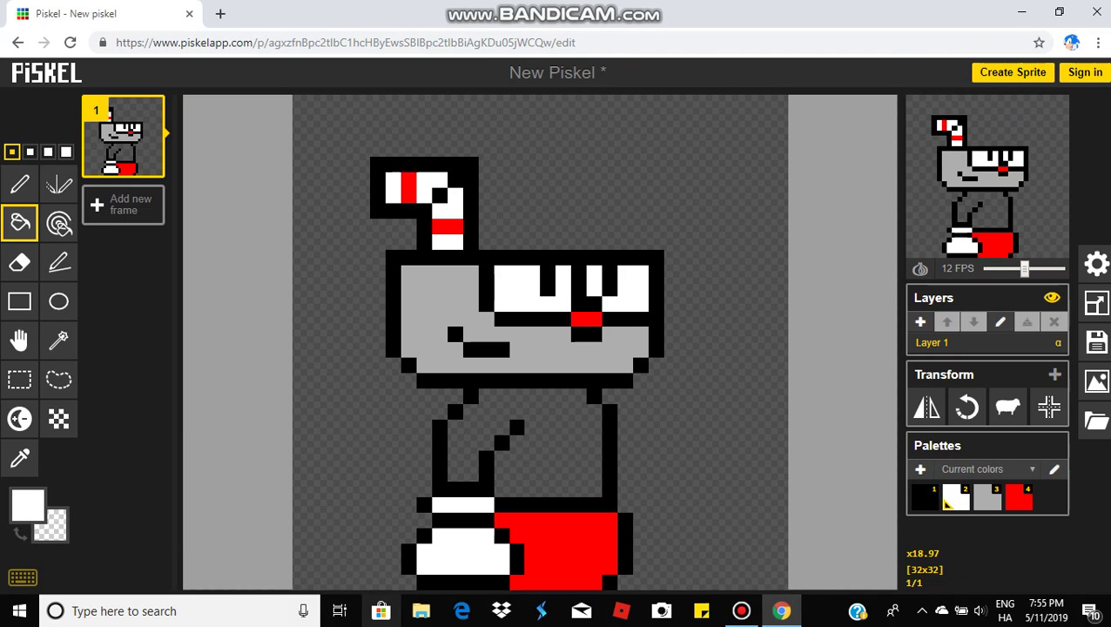
Fill the torso between the head and the waist line with black
left_click(28, 505)
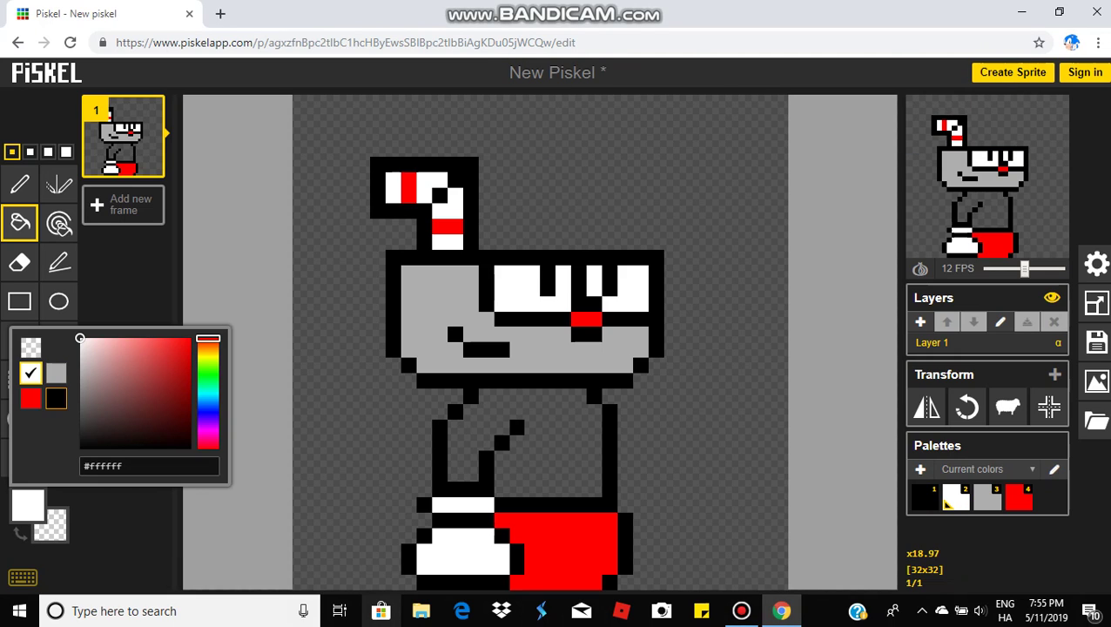
left_click(56, 398)
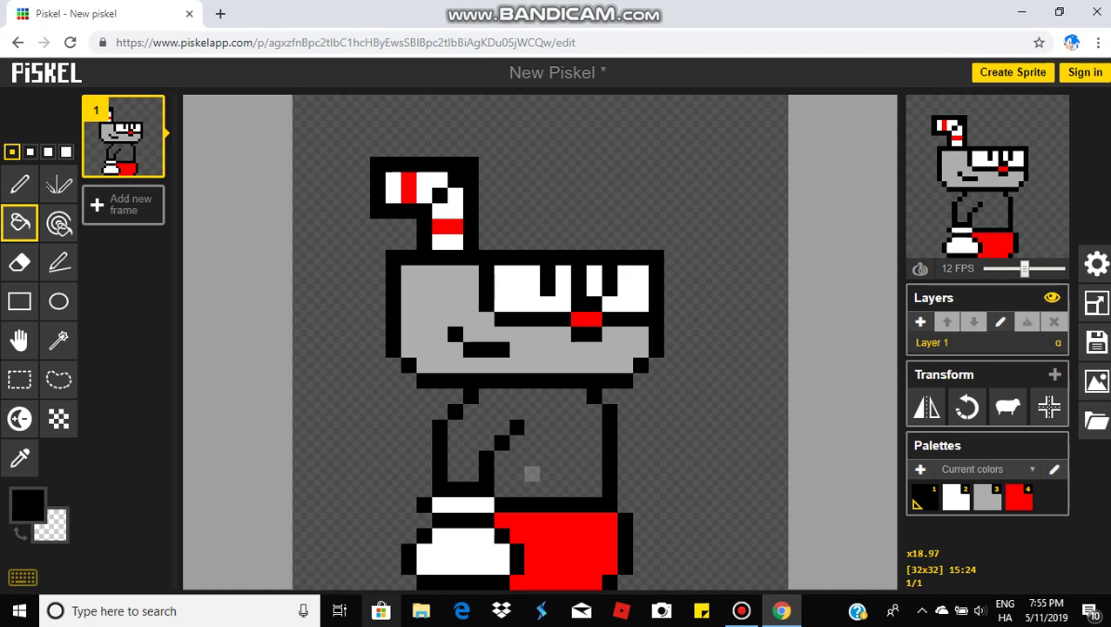
left_click(531, 472)
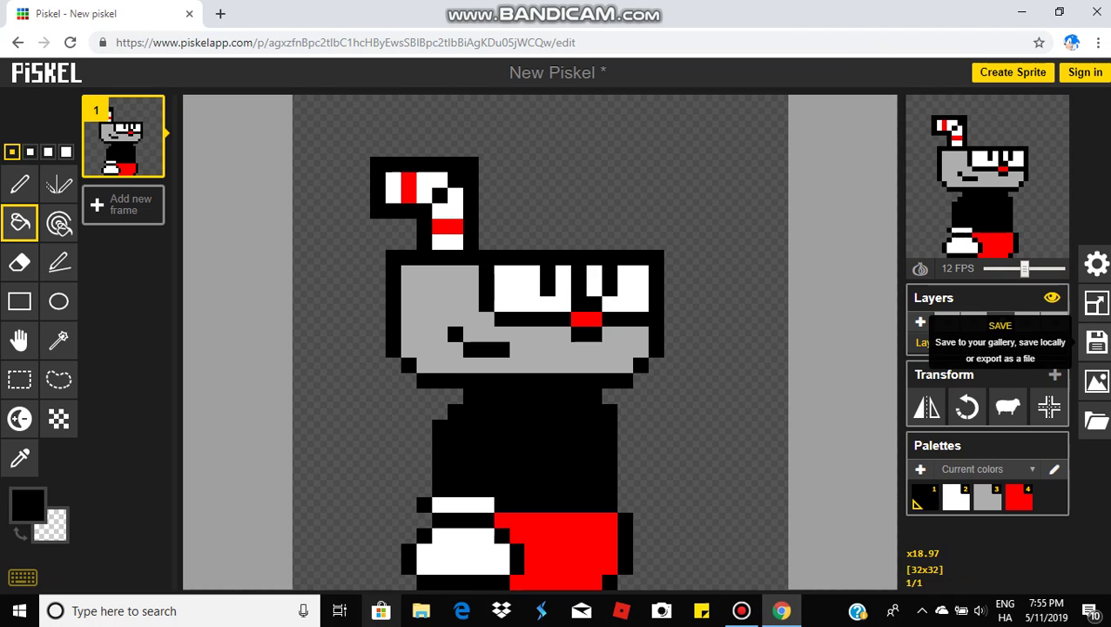
Title the sprite "cuphead" and save it offline as a .piskel file
left_click(1095, 342)
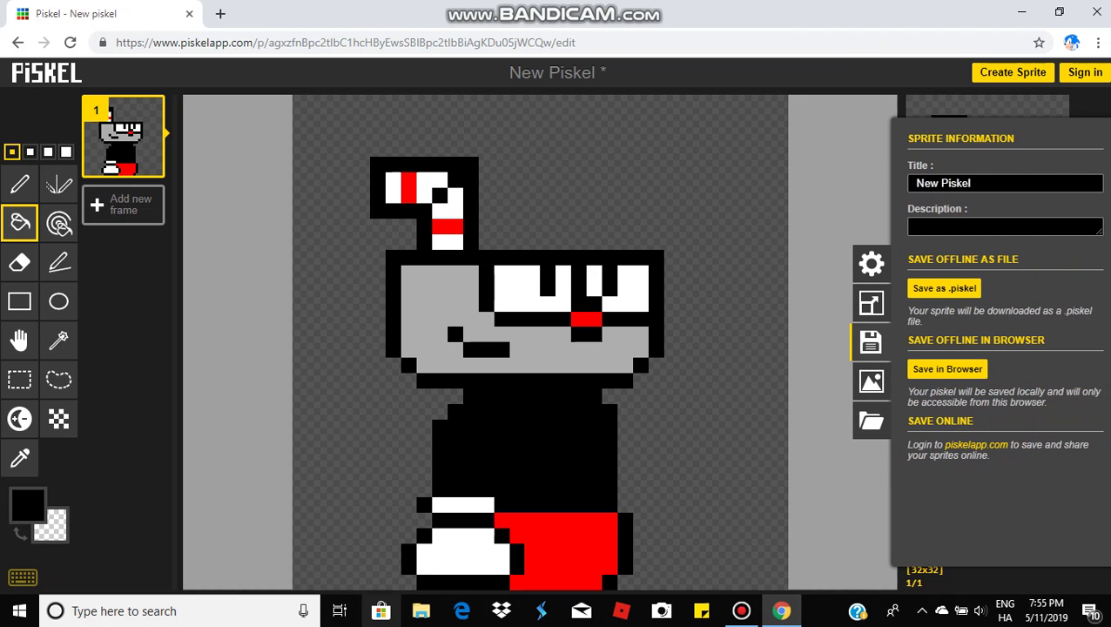
left_click(971, 183)
key("BackSpace")
key("BackSpace")
key("BackSpace")
key("BackSpace")
key("BackSpace")
key("BackSpace")
key("BackSpace")
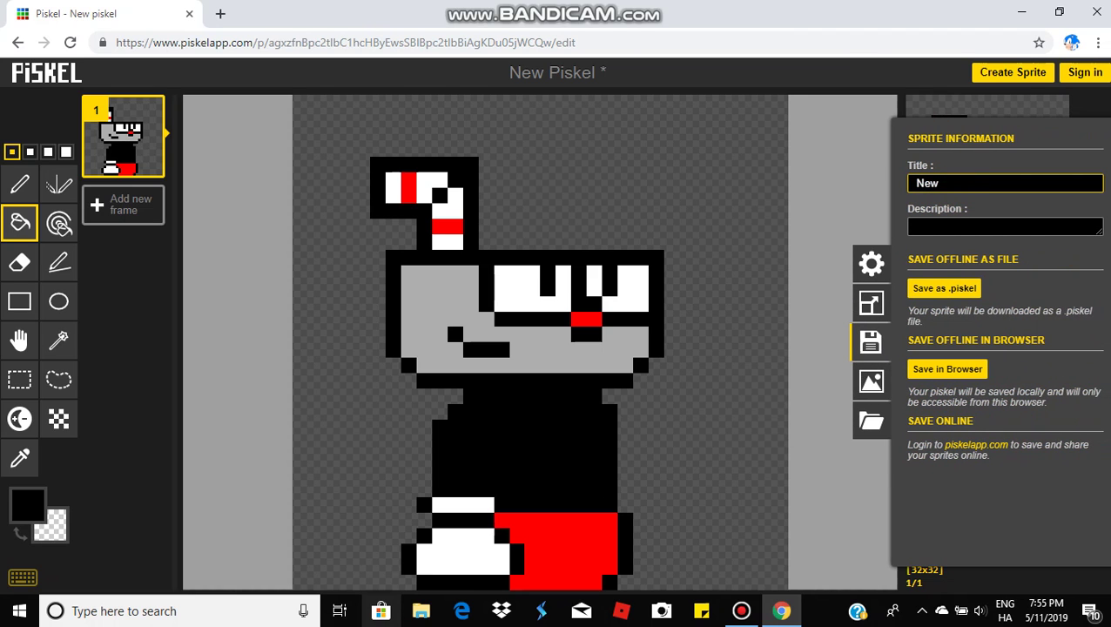
key("BackSpace")
key("BackSpace")
key("BackSpace")
type("cuphead")
left_click(945, 288)
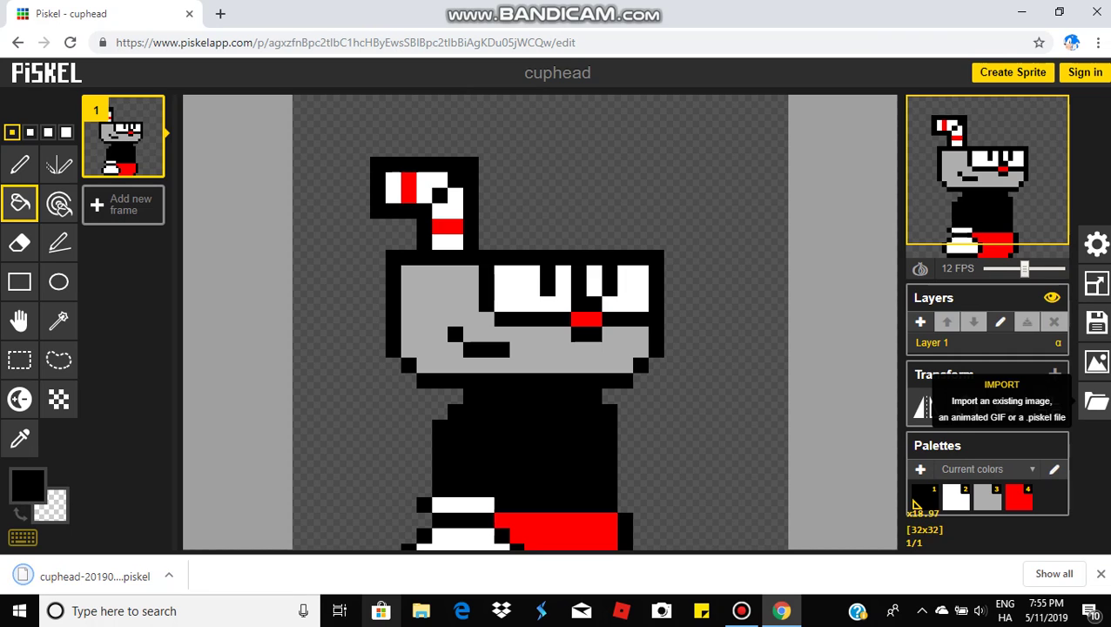
Export the sprite as a looping animated GIF at 32 x 32 and upload it to a public URL
left_click(1096, 400)
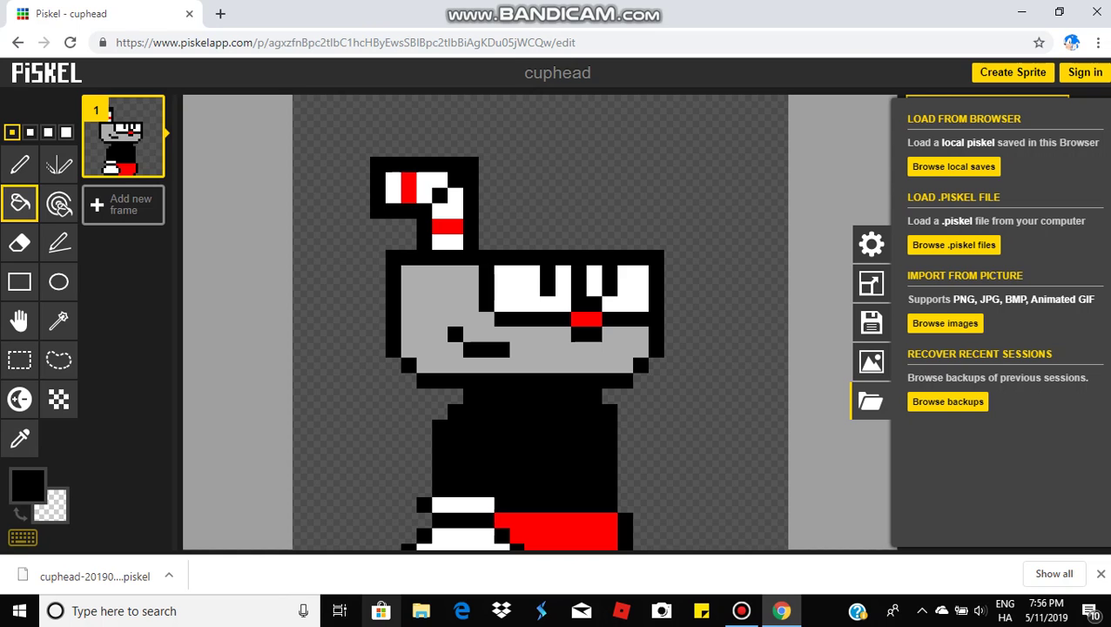
left_click(871, 361)
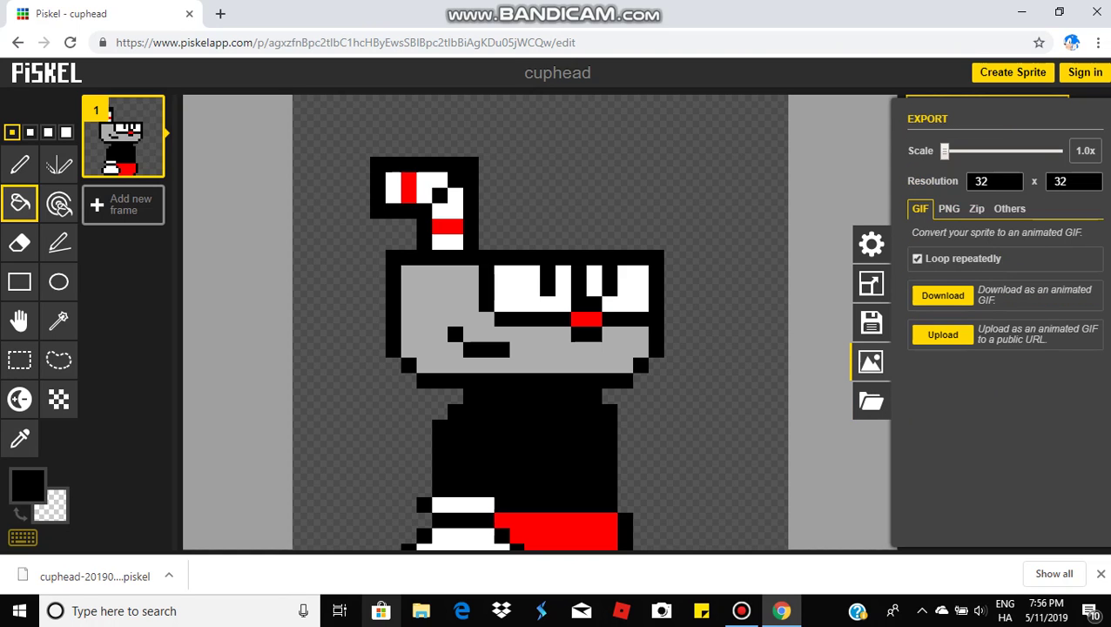
left_click(942, 334)
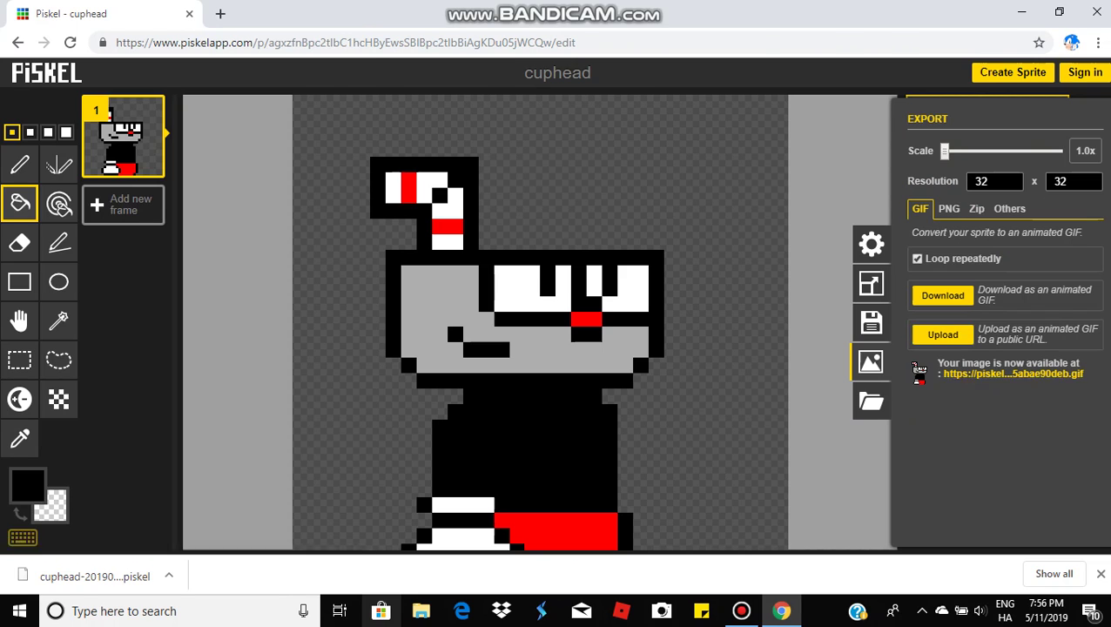
View the uploaded GIF at its public link, close it, and look over the whole sprite on the canvas
left_click(1010, 374)
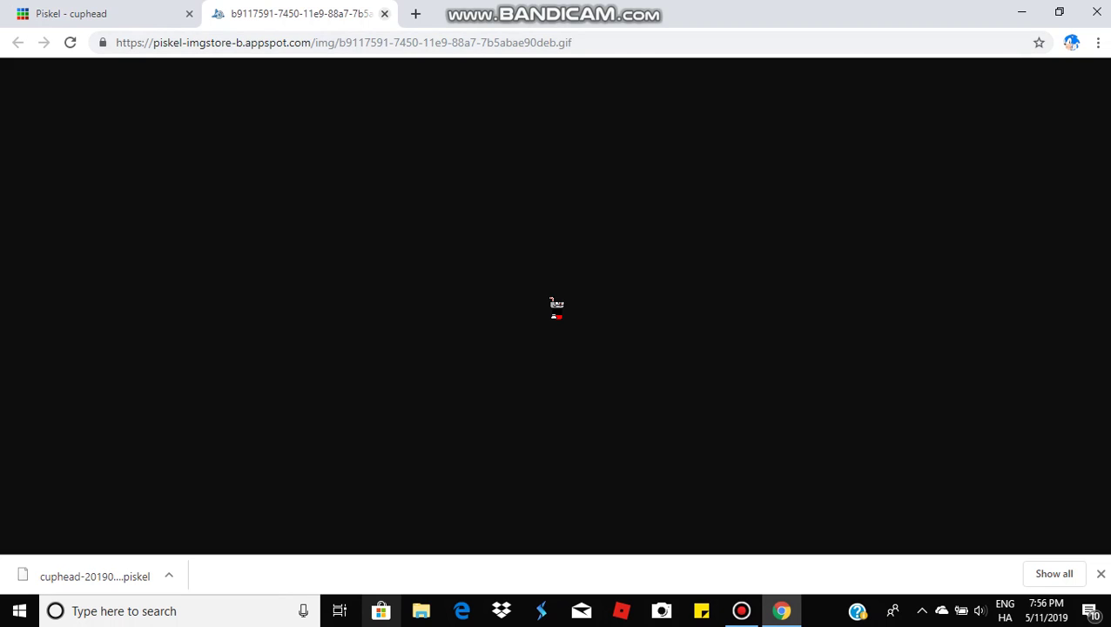
left_click(384, 14)
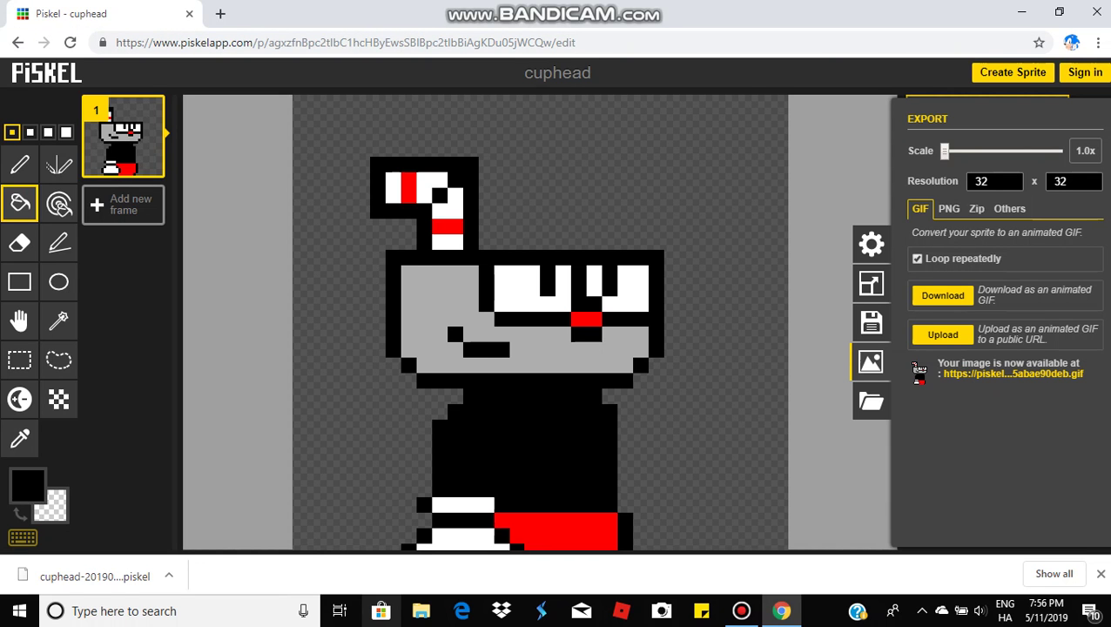
scroll(540, 323, "down", 5)
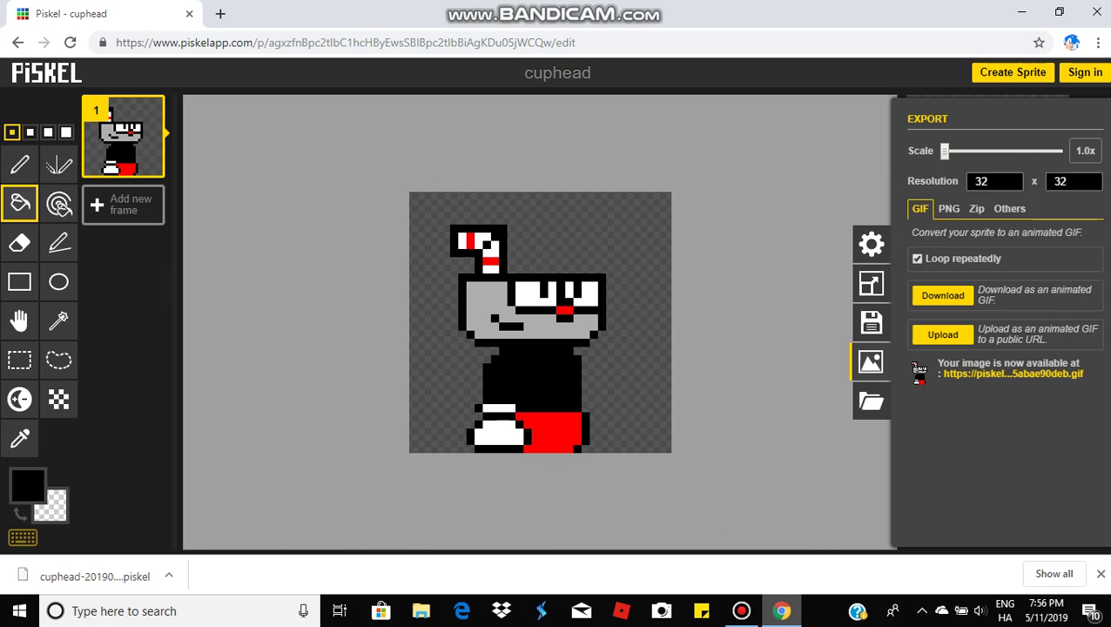
left_click(740, 610)
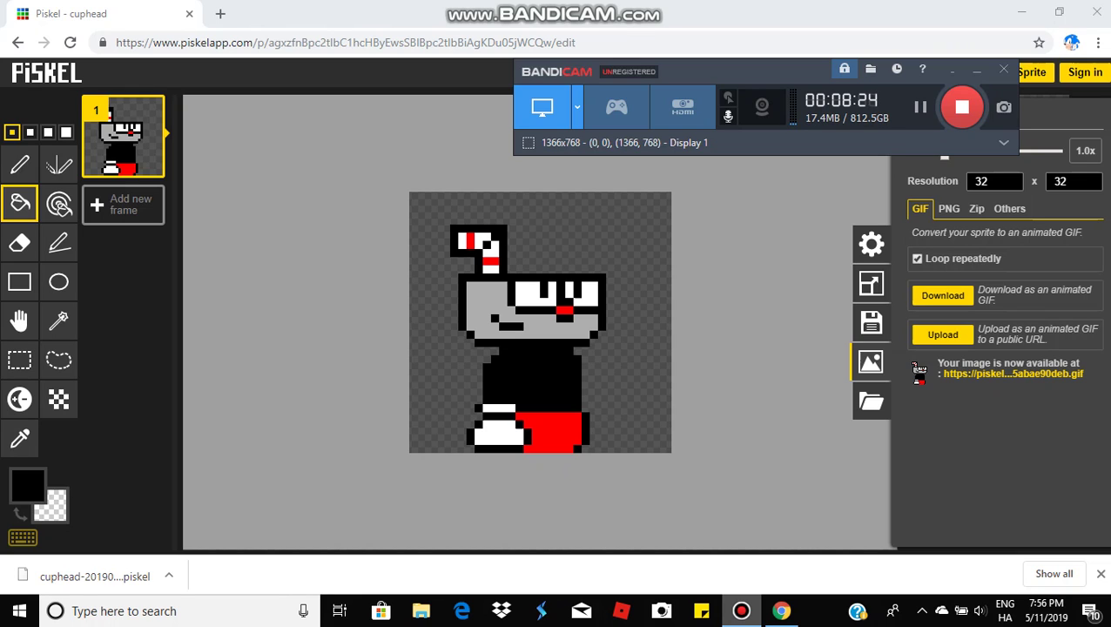
left_click(1009, 208)
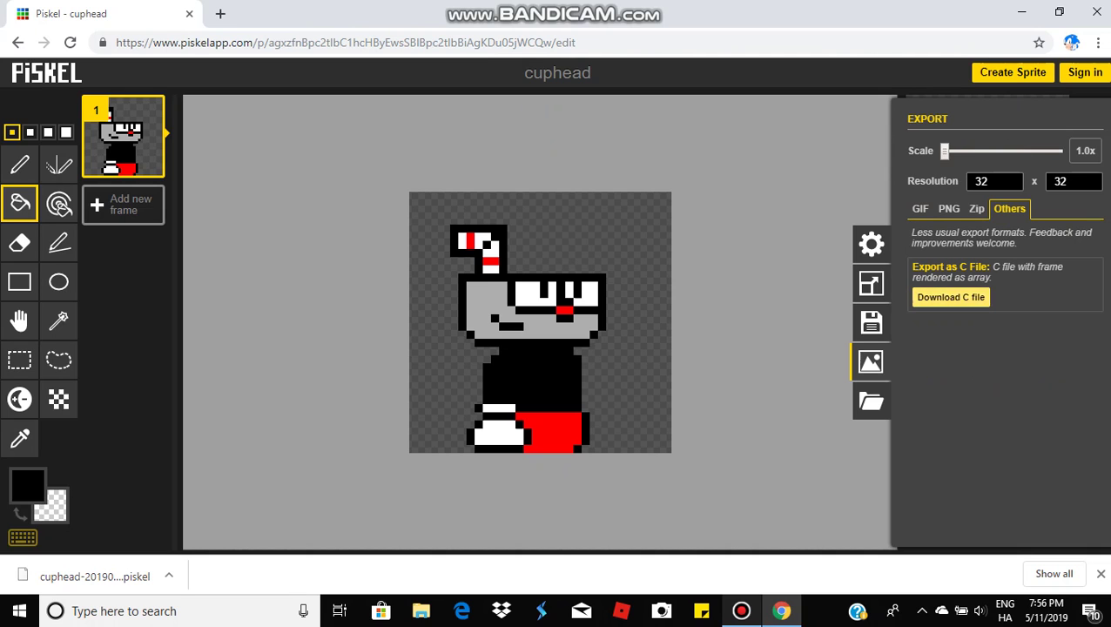
left_click(870, 244)
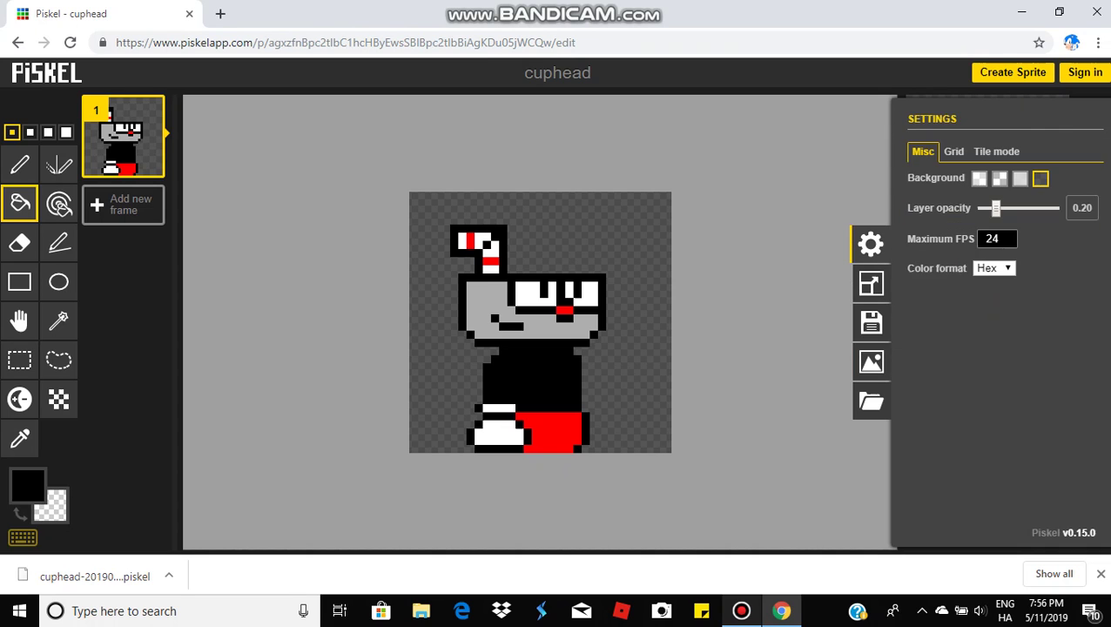
left_click(871, 244)
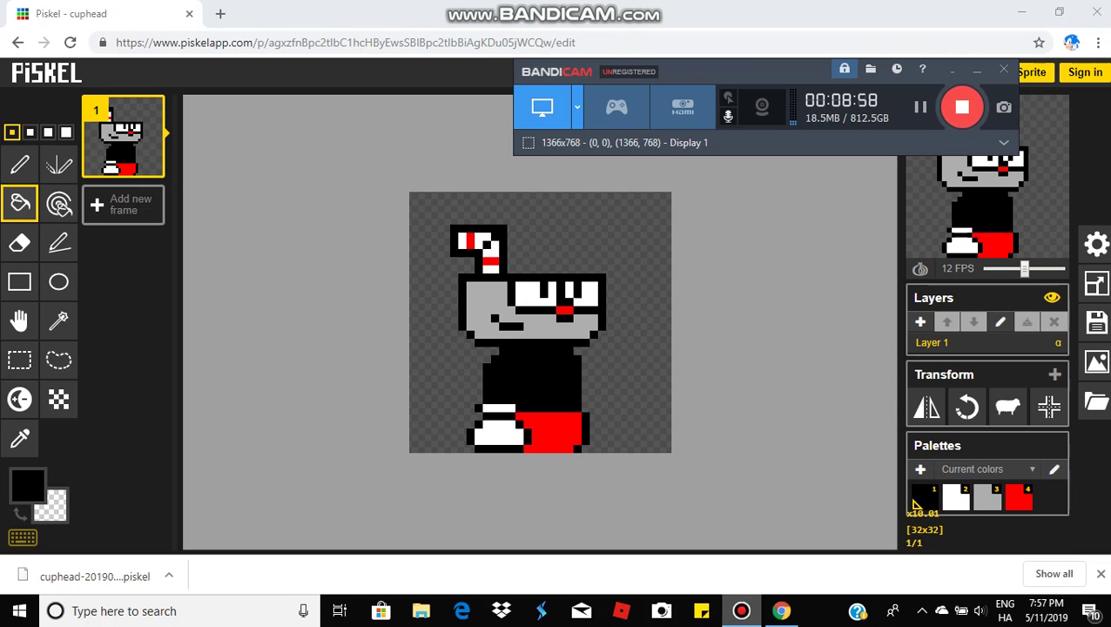
left_click(916, 503)
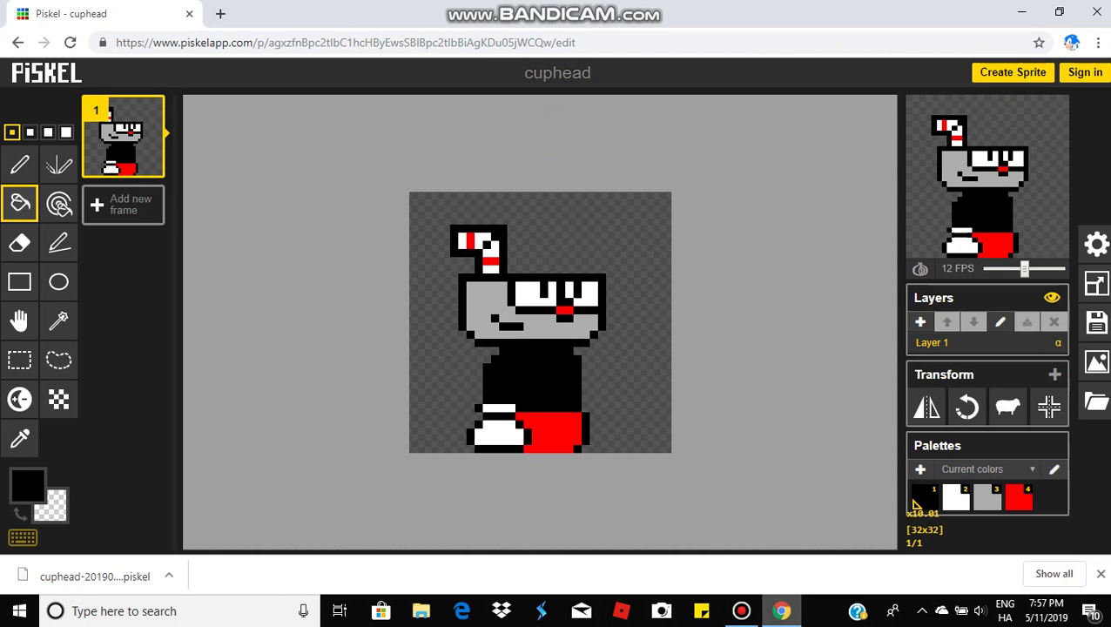
Sign in to Piskel with the listed Google account and view the public and private sprites in the user gallery
left_click(1084, 72)
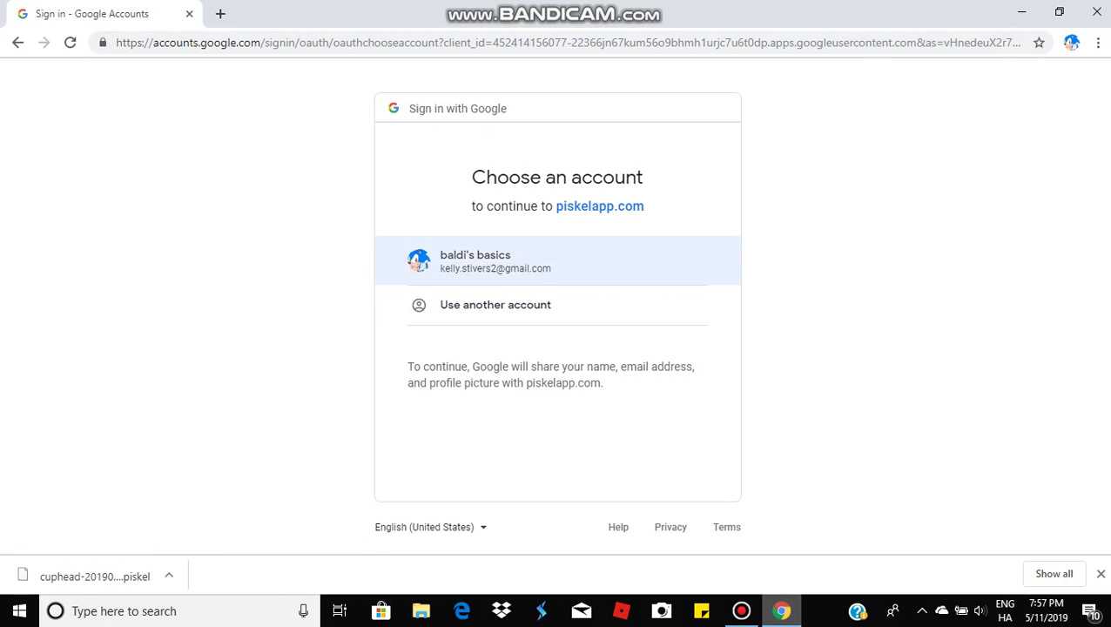
key("Return")
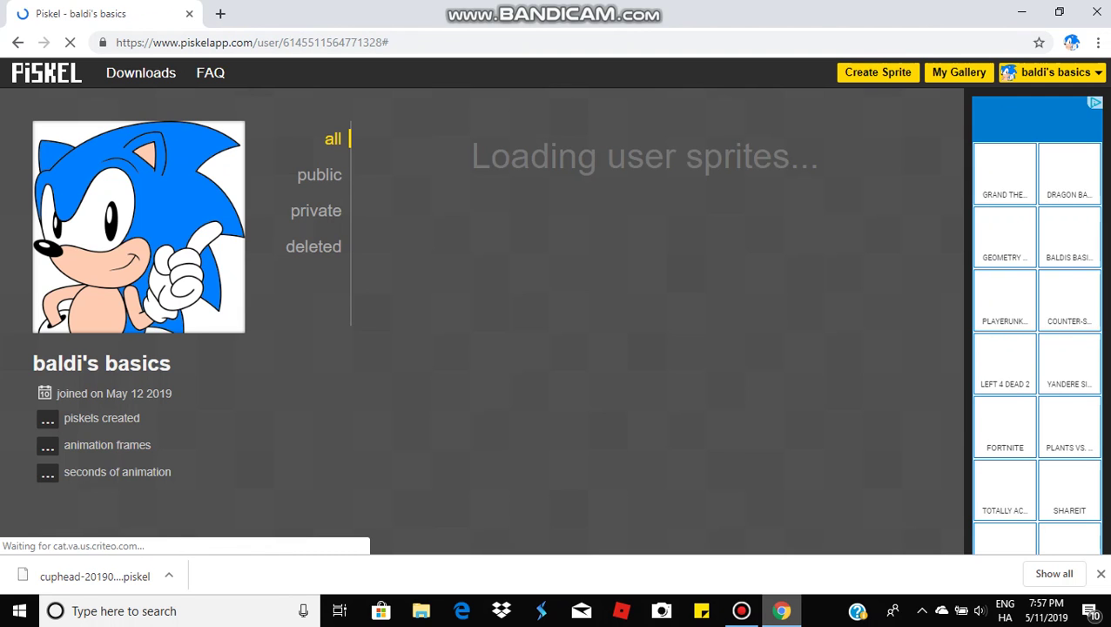
left_click(319, 174)
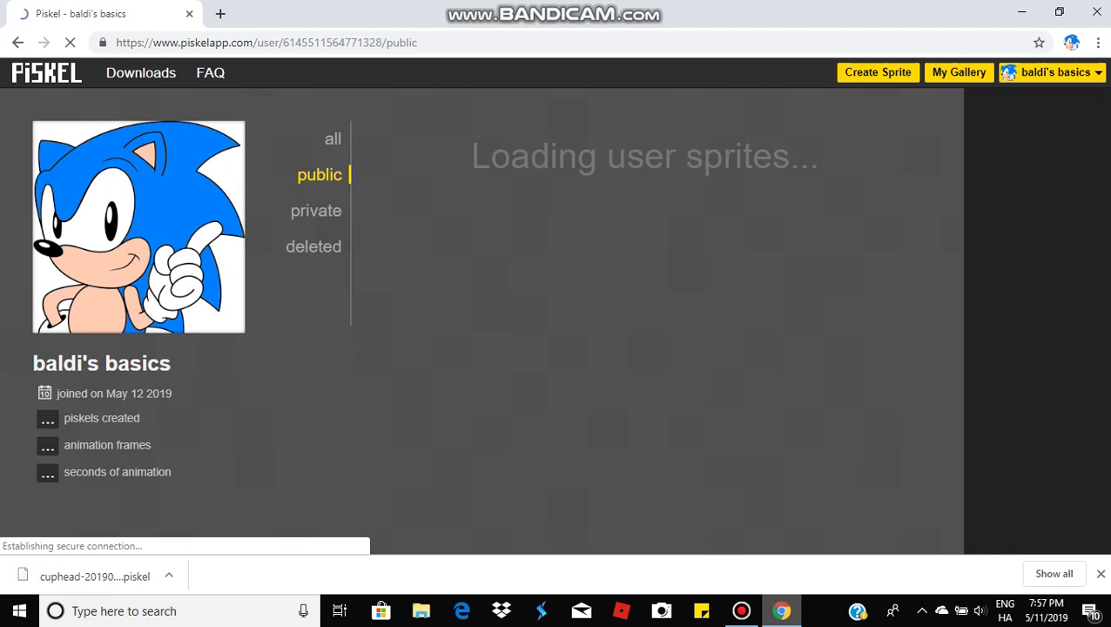
left_click(316, 209)
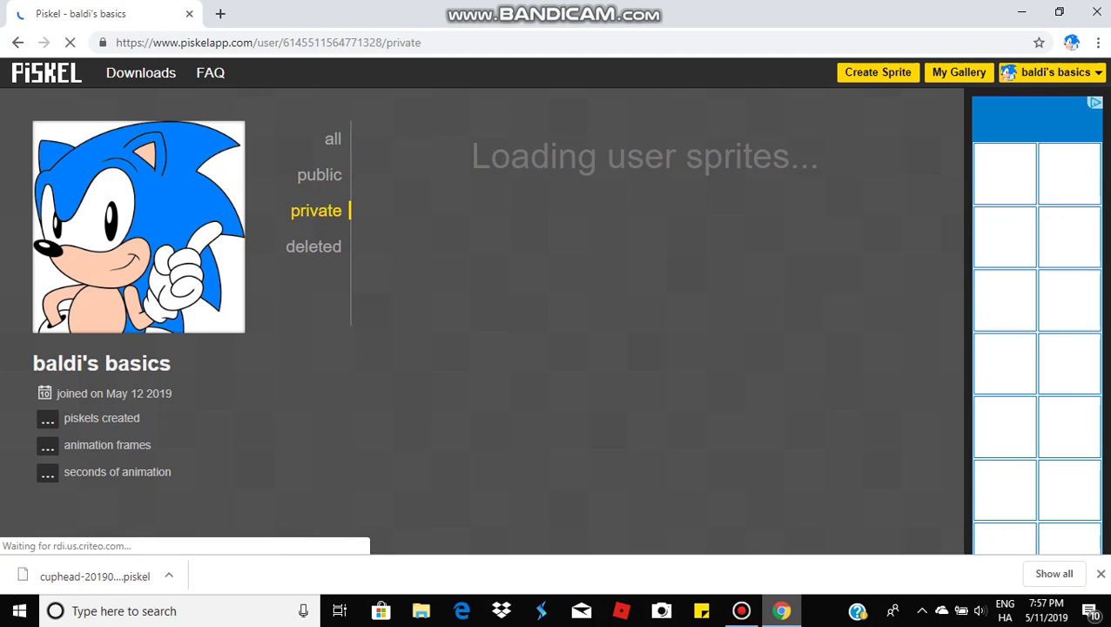
Go back from the user gallery to the sprite editor page
key("alt+Left")
key("alt+Left")
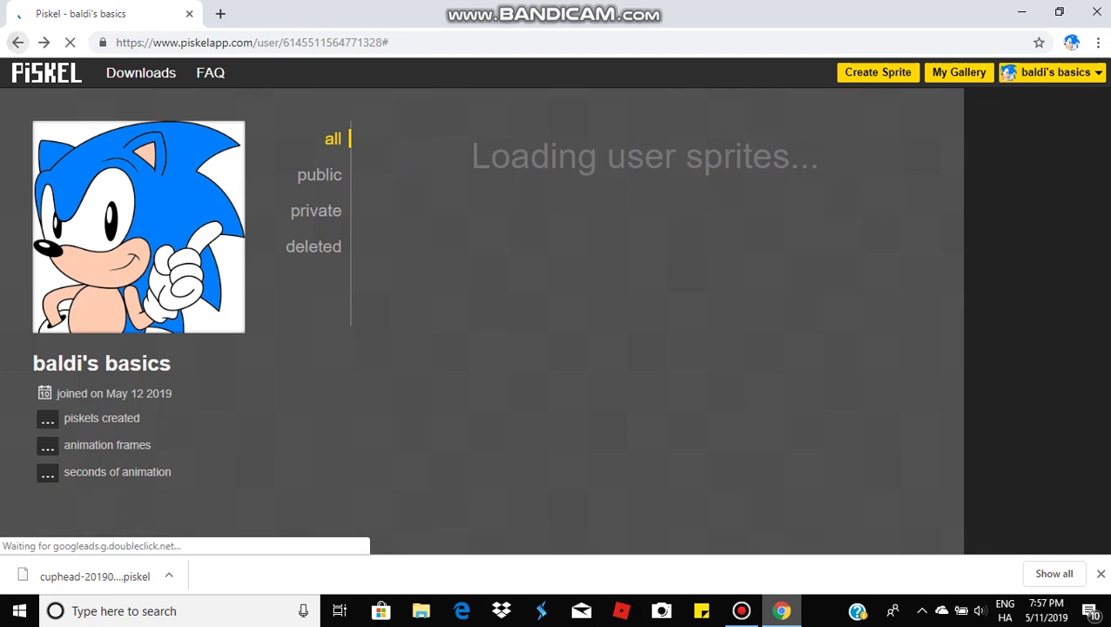
key("alt+Left")
key("alt+Left")
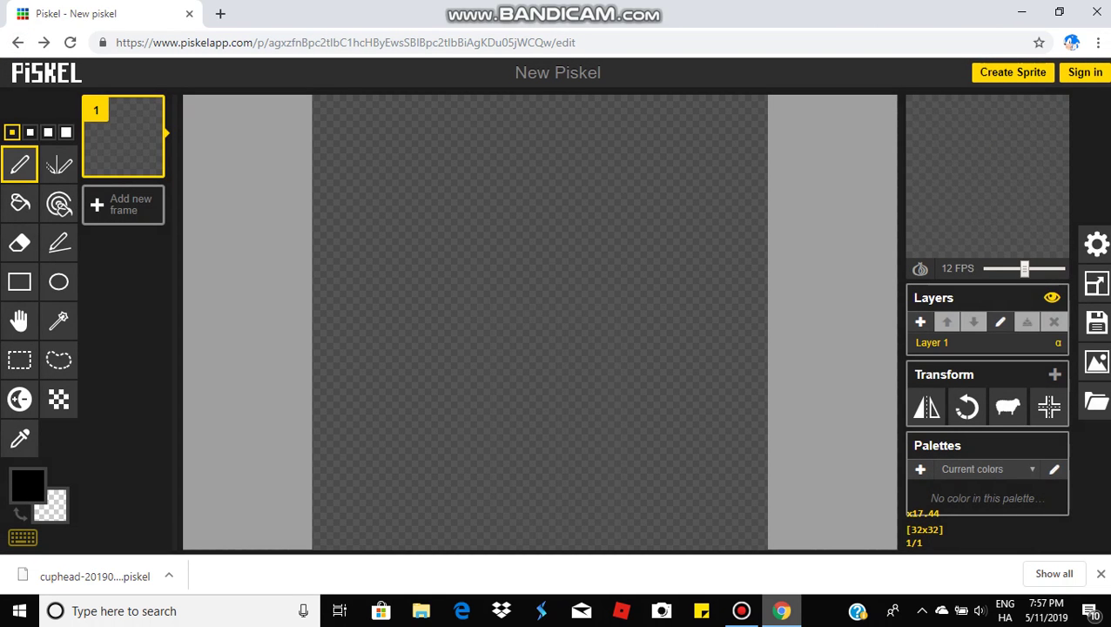
left_click(740, 610)
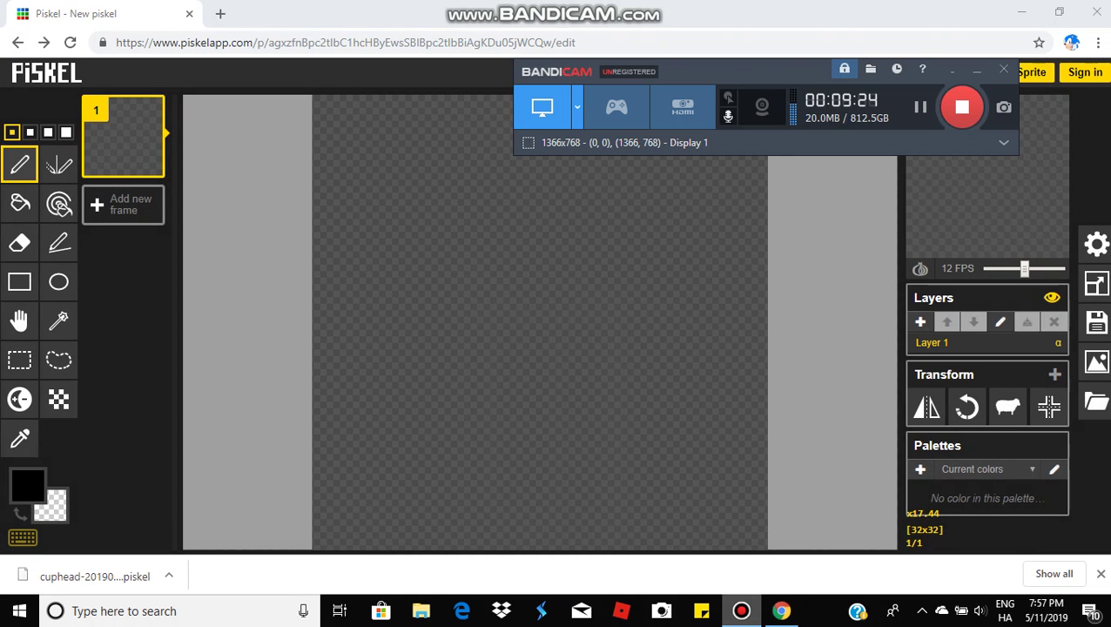